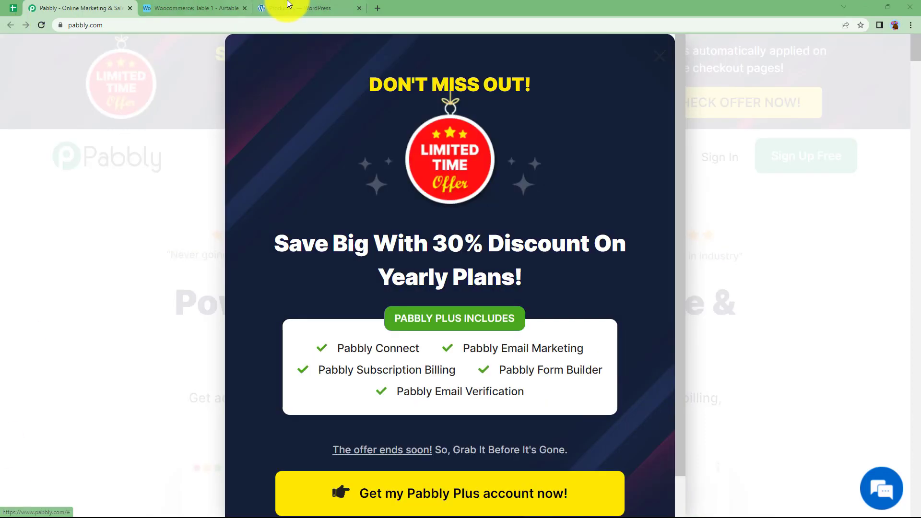
- Compare the records in the Airtable Woocommerce table with the products listed in the WordPress store
left_click(289, 6)
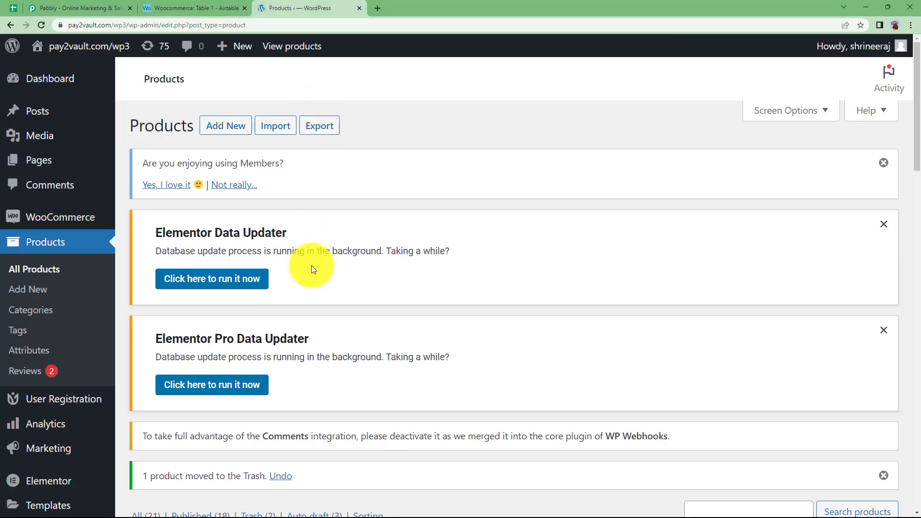
left_click(182, 6)
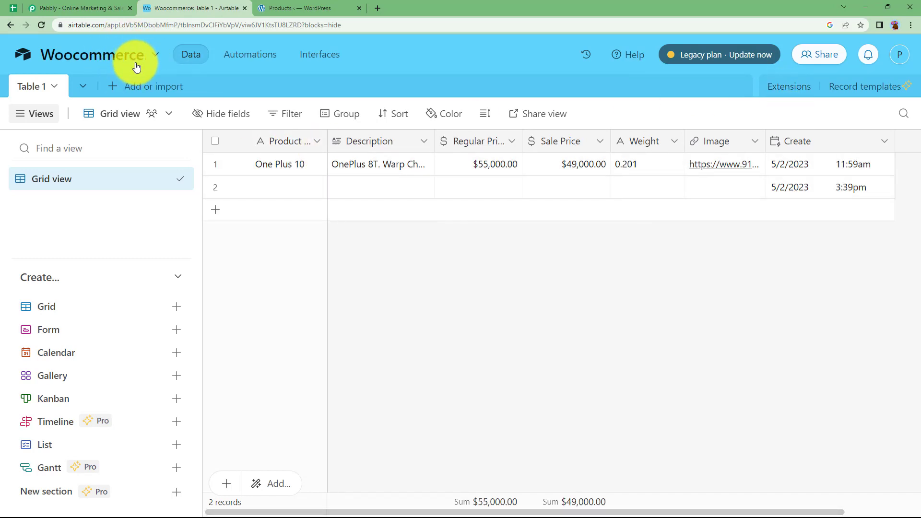
left_click(268, 6)
scroll(263, 298, "down", 8)
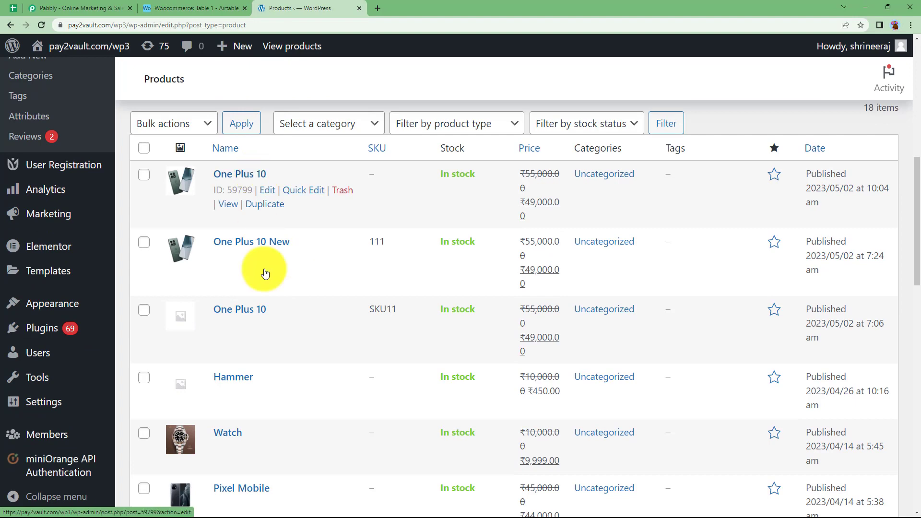
left_click(194, 7)
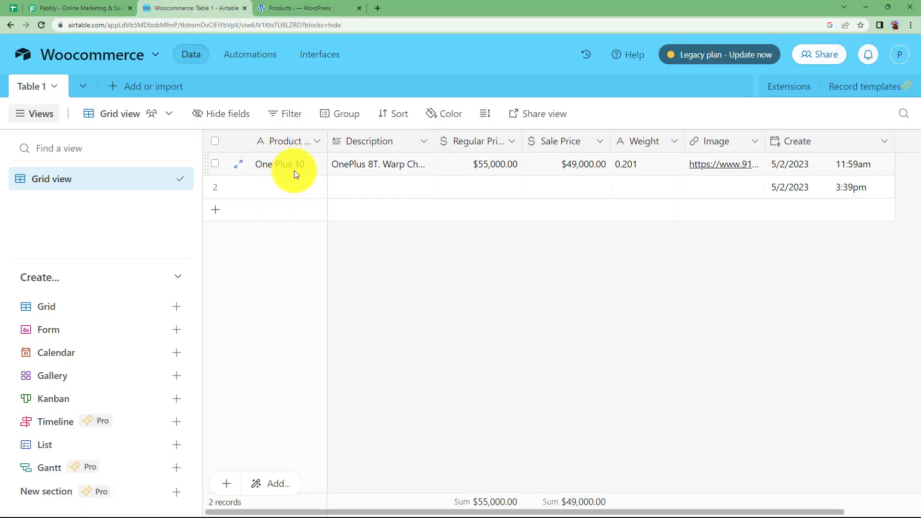
left_click(321, 8)
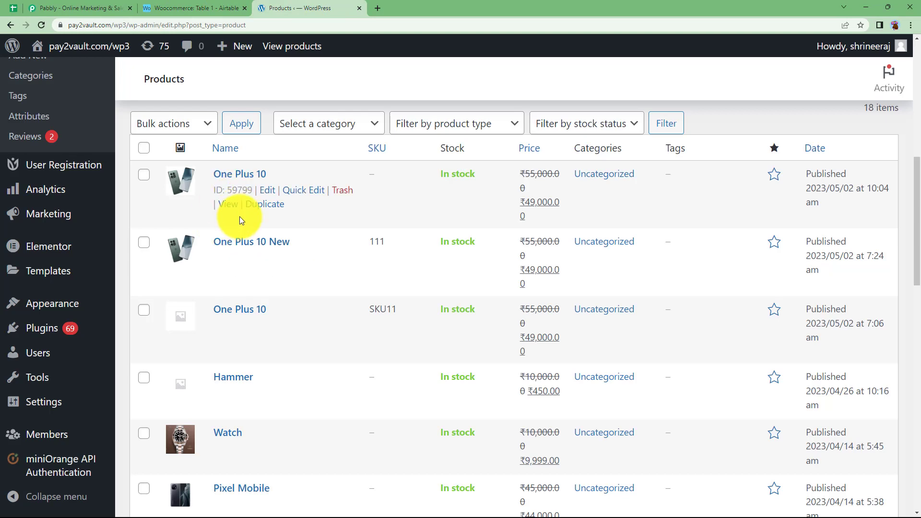
left_click(189, 7)
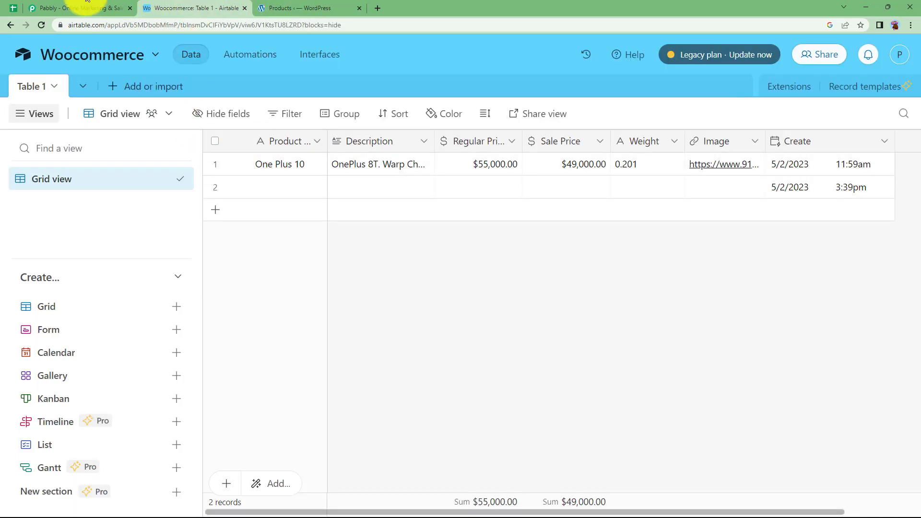
- Switch to the Pabbly site, dismiss its discount offer, and sign in to access Pabbly Connect
left_click(77, 8)
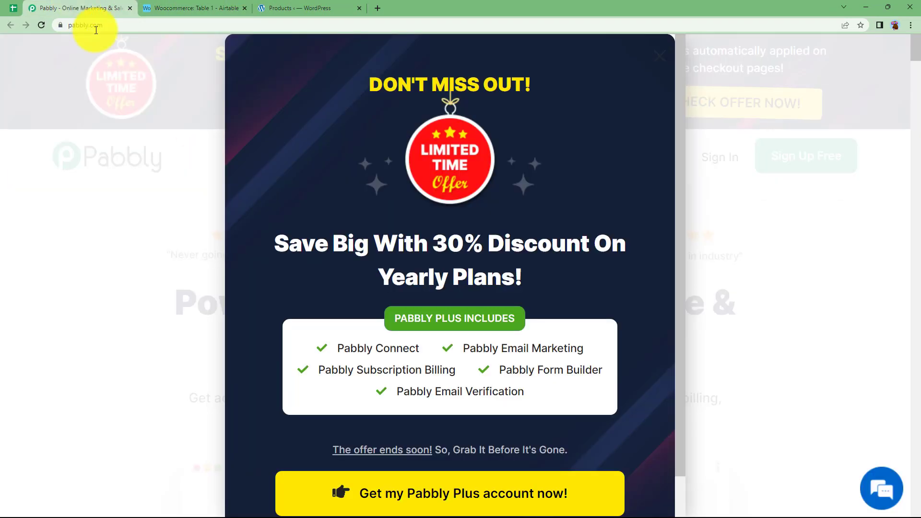
left_click(663, 58)
left_click(712, 163)
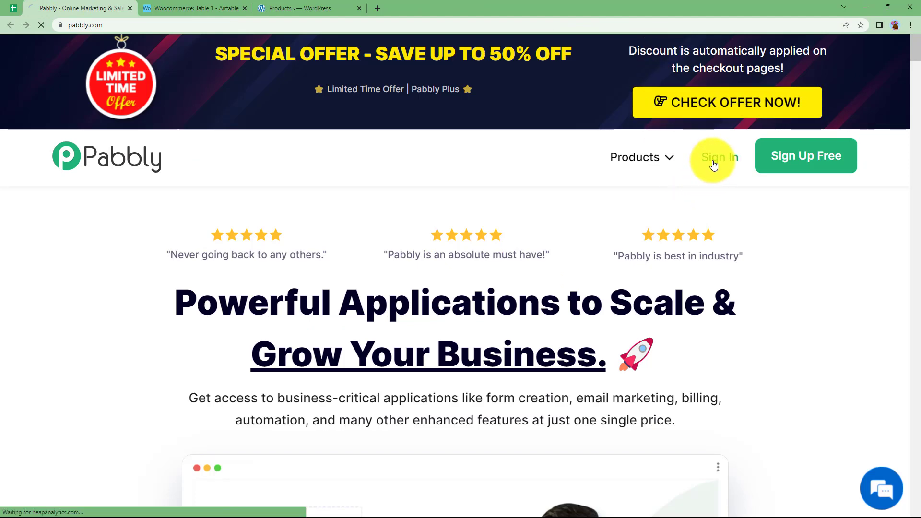
scroll(231, 272, "down", 3)
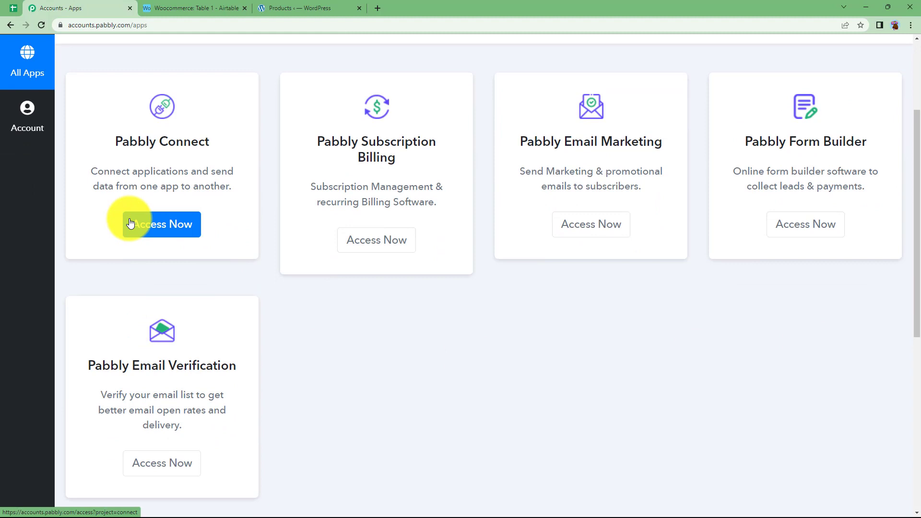
left_click_drag(118, 142, 222, 144)
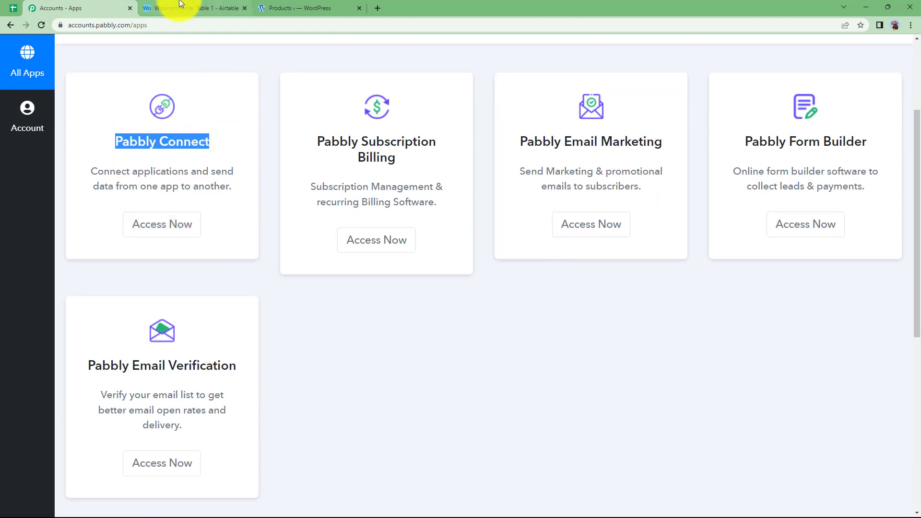
left_click(165, 222)
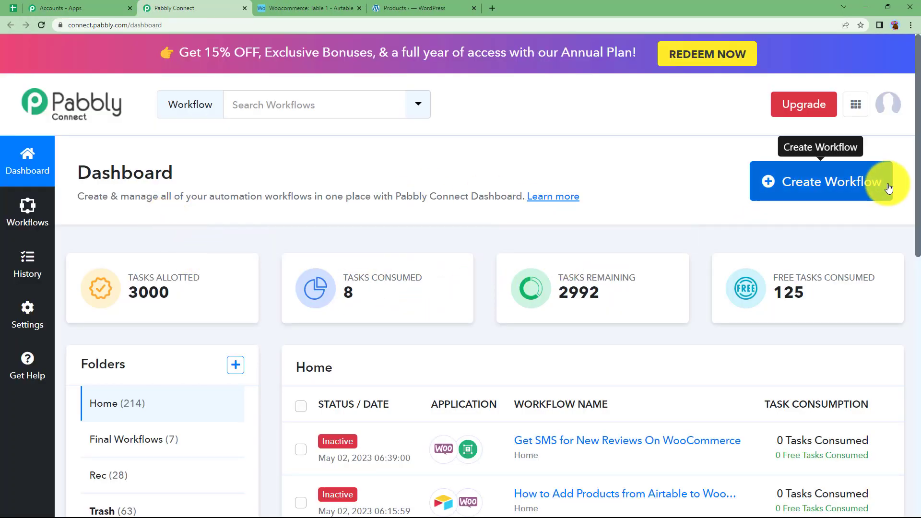
- Create a new workflow named "Add products from Airtable to WooCommerce"
left_click(821, 186)
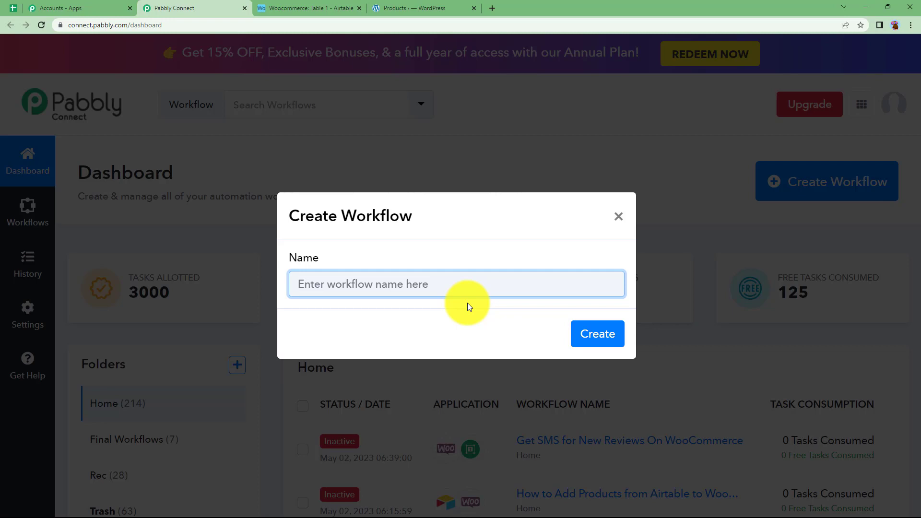
type("Add products from Ai")
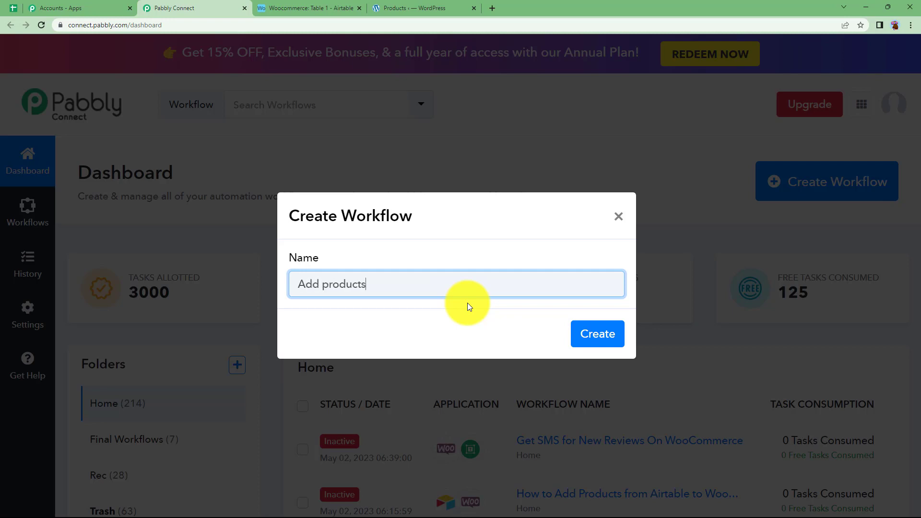
type("rtable to WooCommerce")
left_click(584, 333)
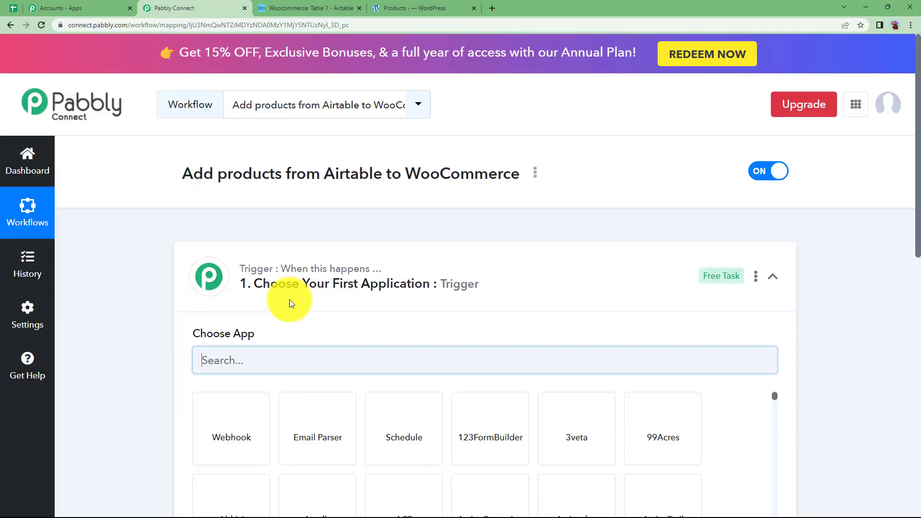
- Collapse the trigger step and review the trigger and action alongside the Airtable table and WordPress product list
left_click(376, 250)
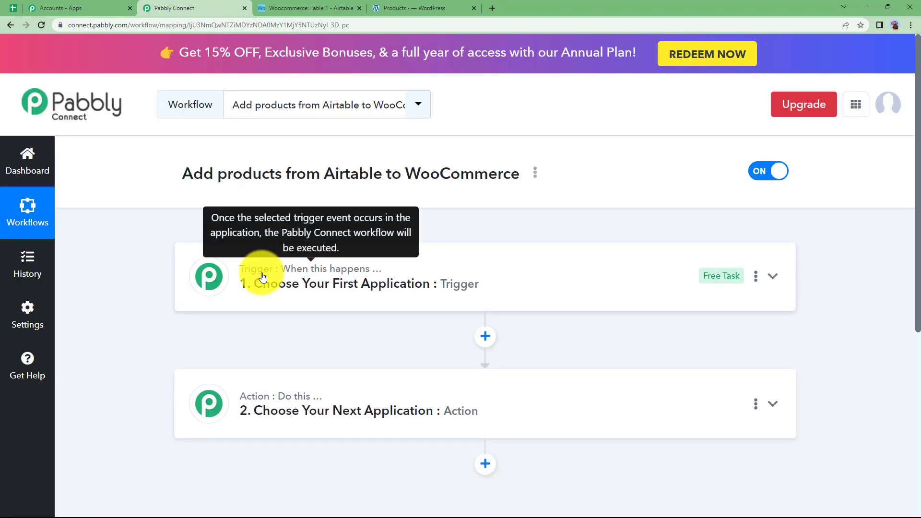
mouse_move(288, 399)
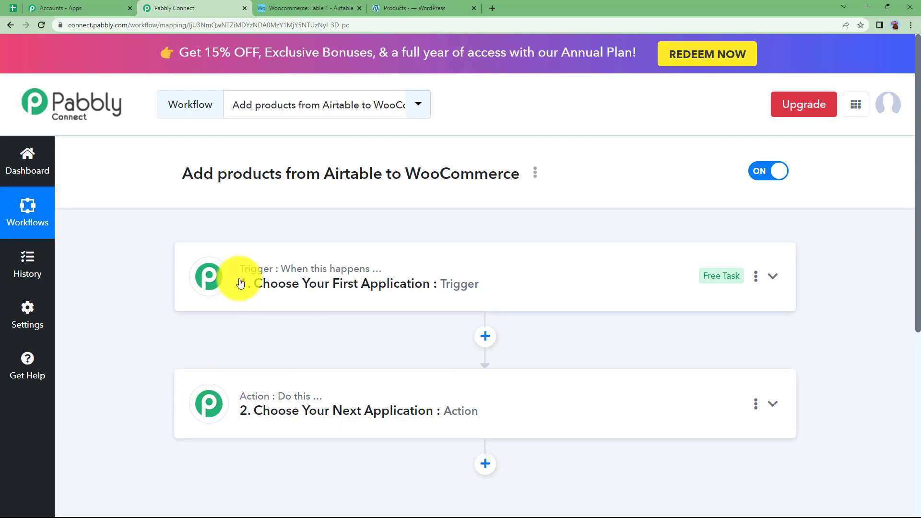
left_click(313, 7)
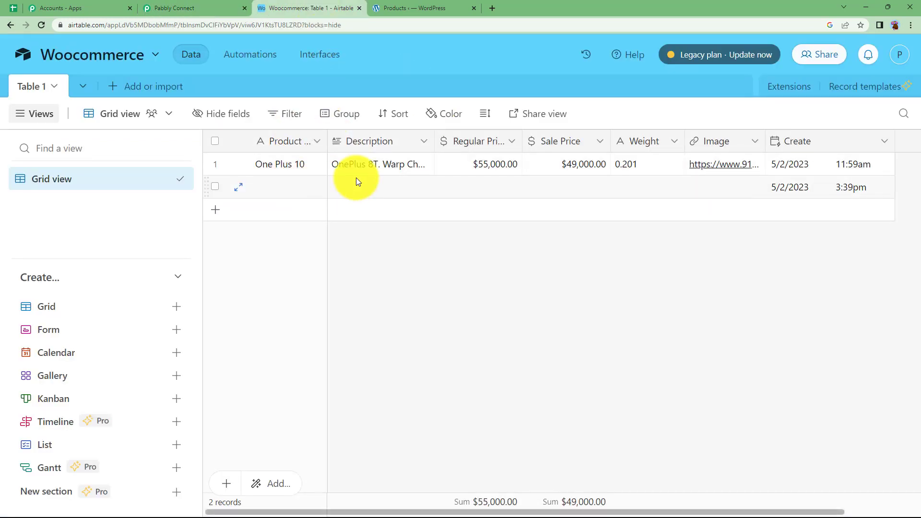
left_click(416, 5)
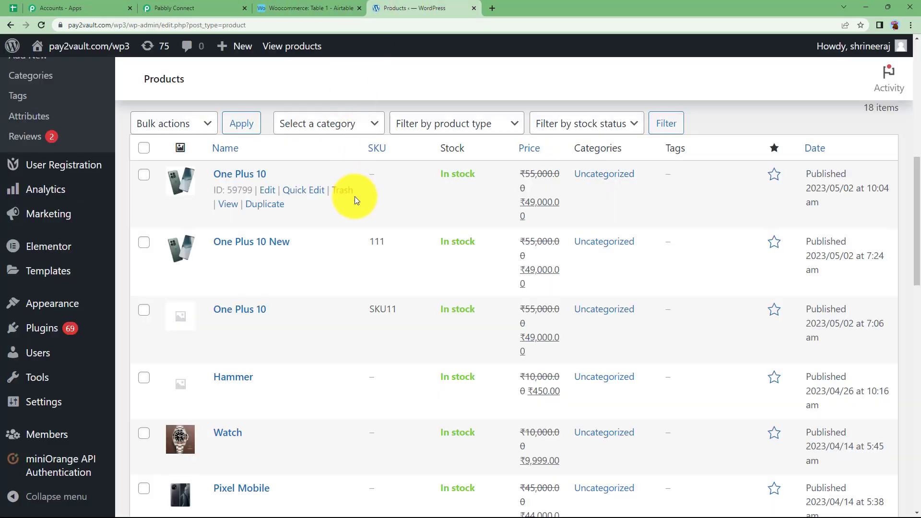
left_click(195, 6)
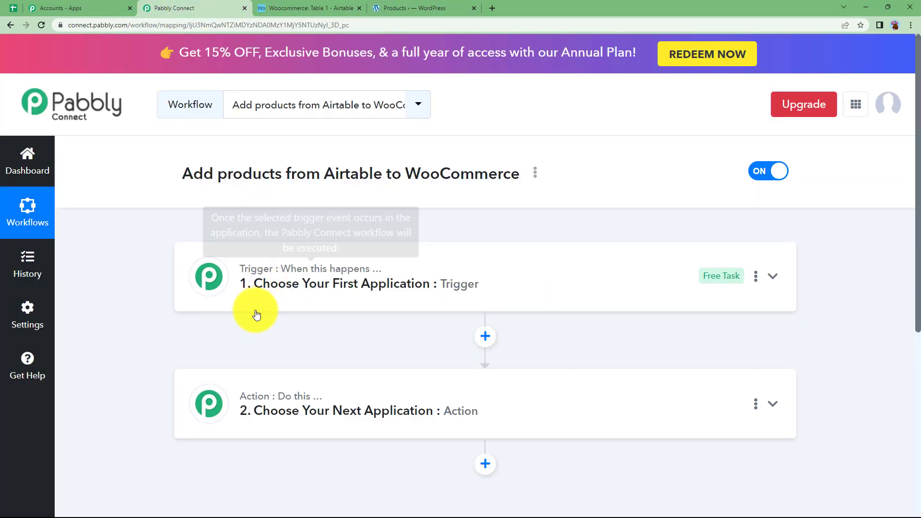
- Search for Airtable and choose it as the workflow's trigger app
left_click(268, 286)
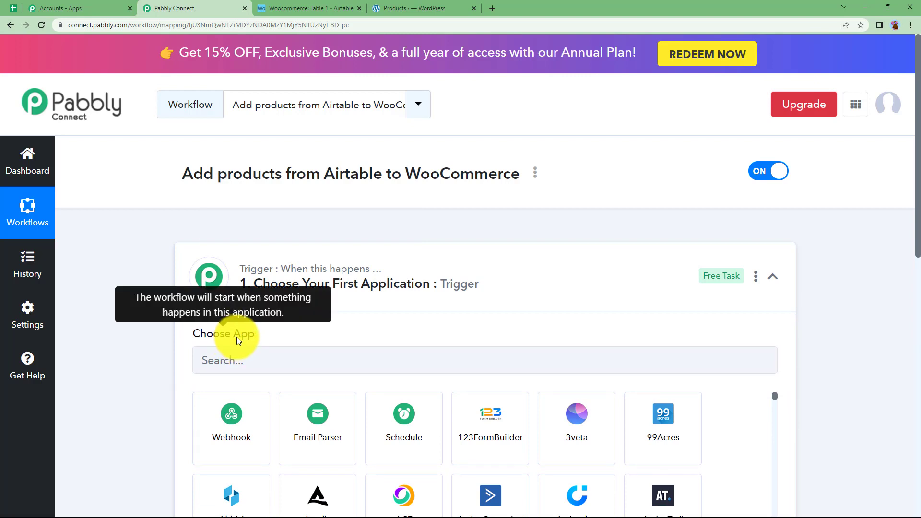
left_click(250, 360)
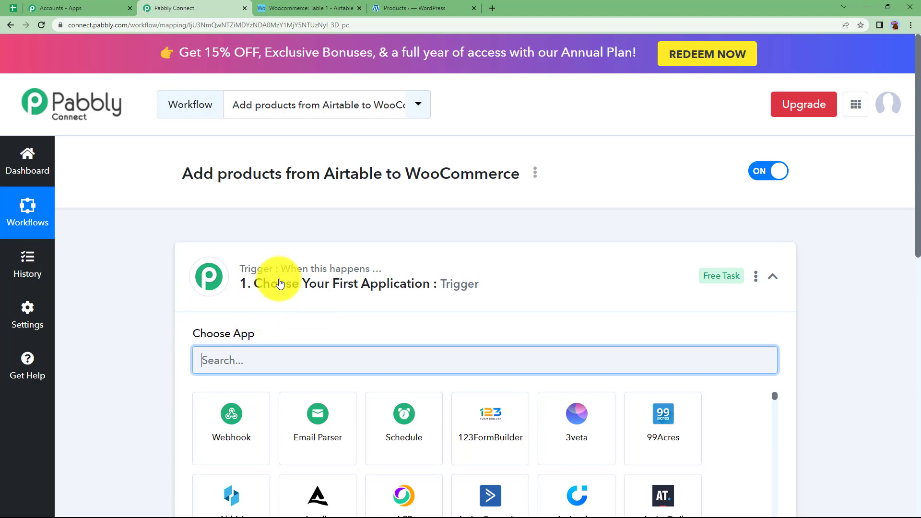
type("airta")
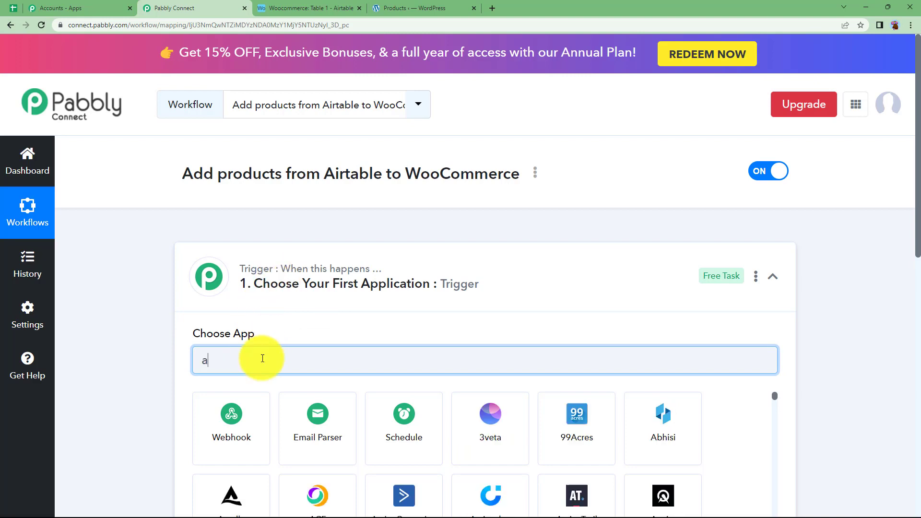
left_click(241, 418)
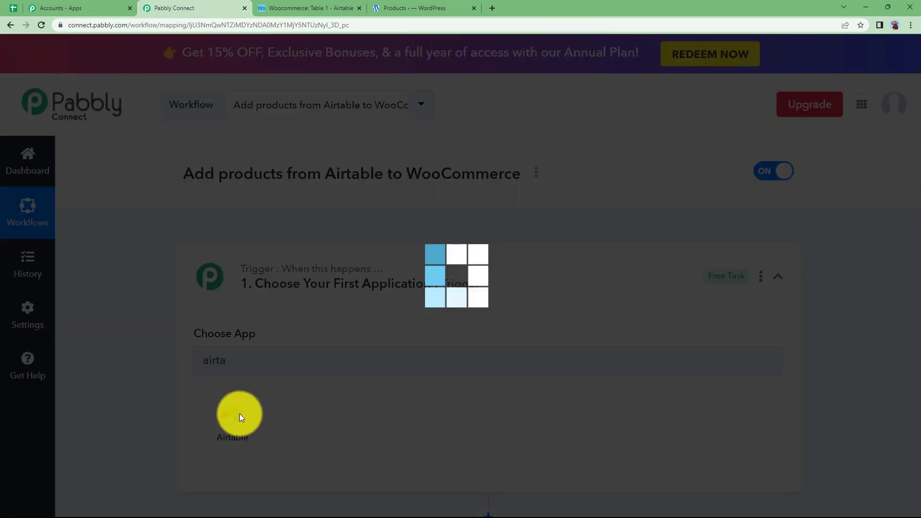
- Check the source table in Airtable and set the workflow's trigger event to New Record
left_click(322, 8)
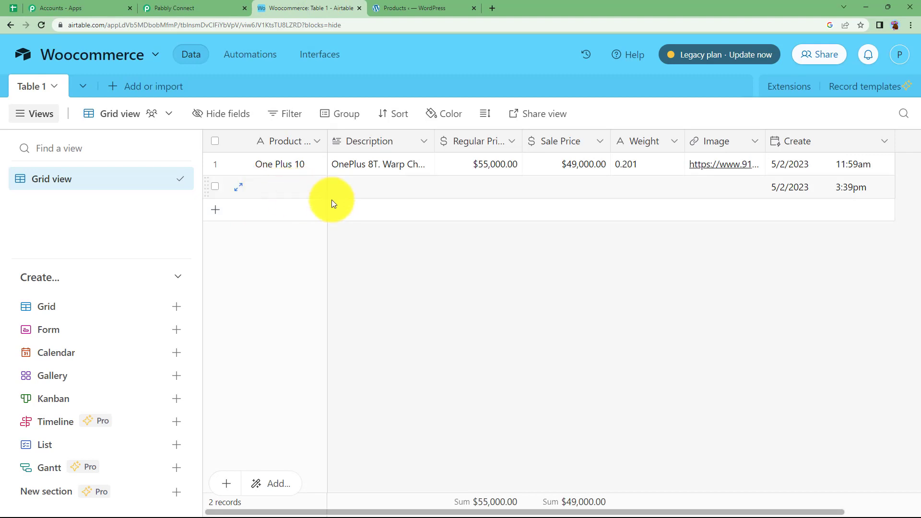
left_click(174, 7)
scroll(212, 384, "down", 3)
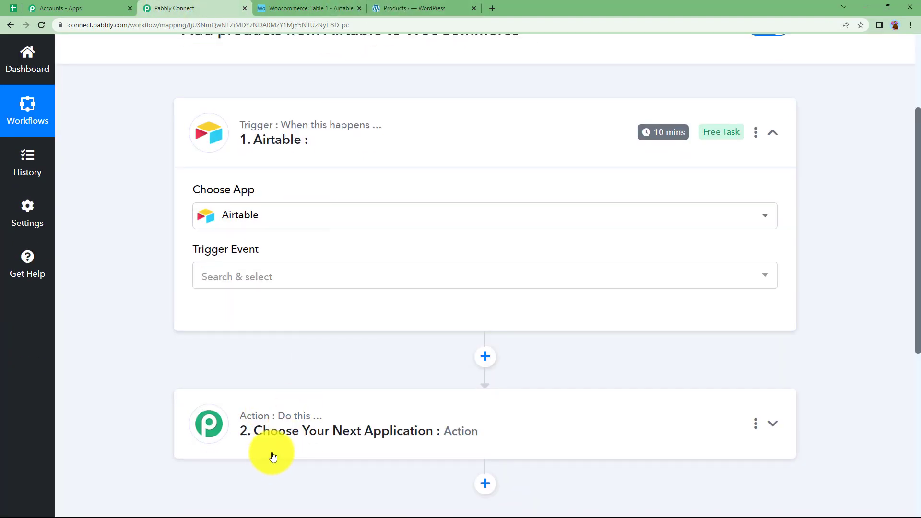
left_click(258, 277)
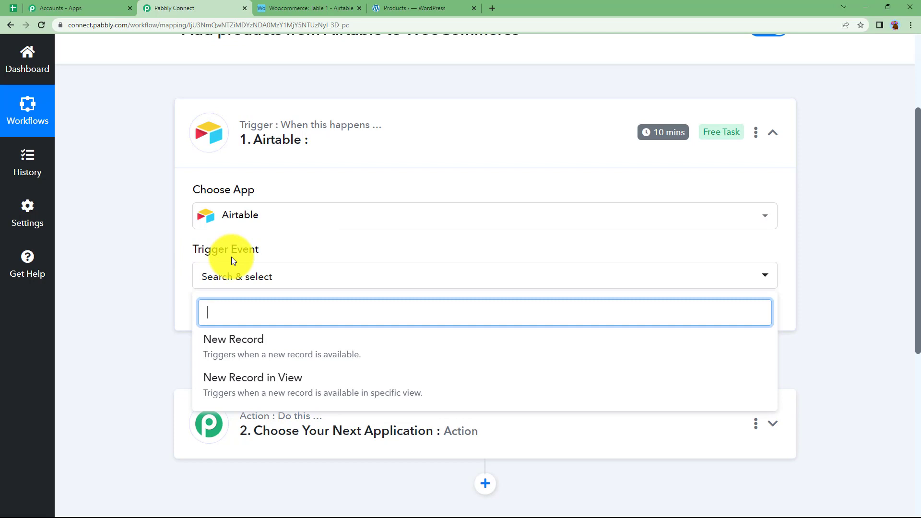
mouse_move(200, 259)
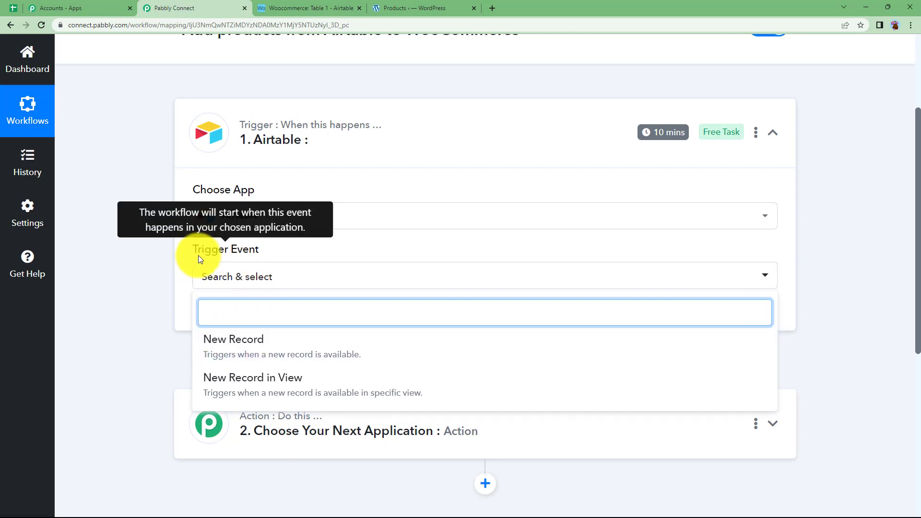
left_click(254, 356)
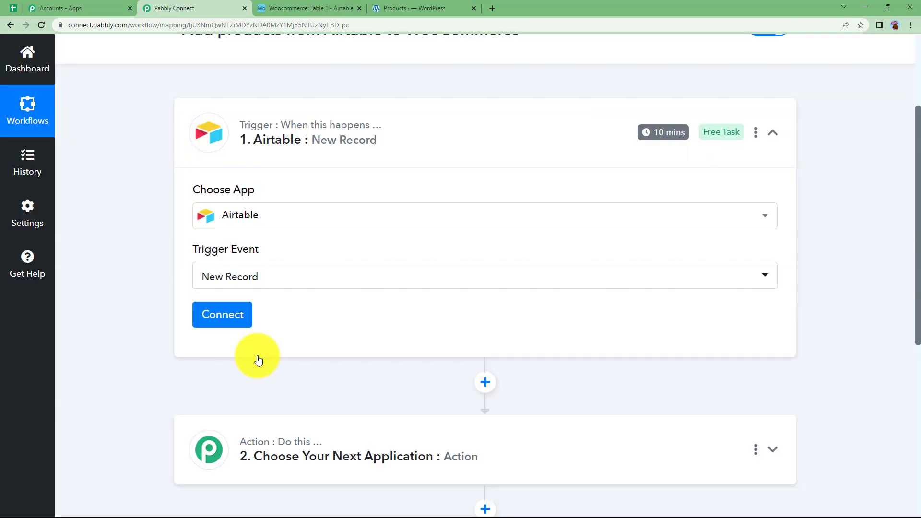
- Start connecting an Airtable account to the trigger using the Add New Connection option
left_click(225, 308)
left_click(450, 176)
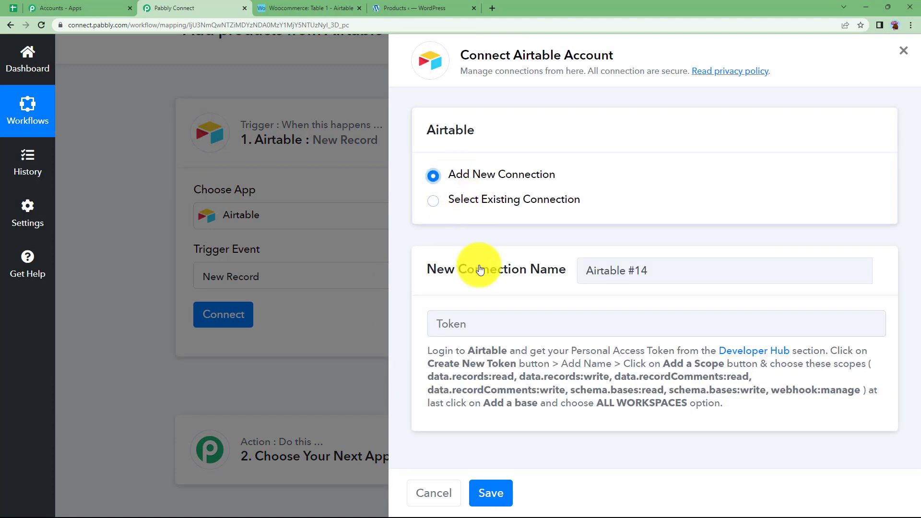
left_click(448, 323)
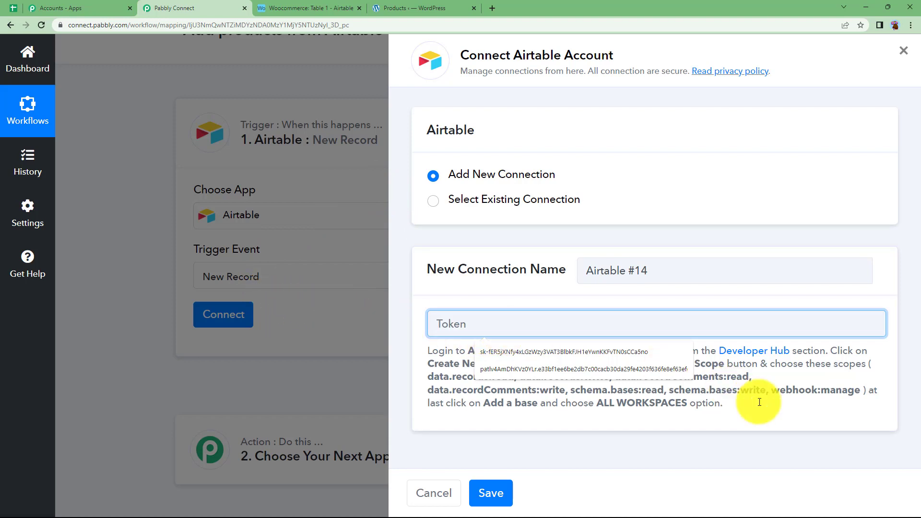
left_click(787, 419)
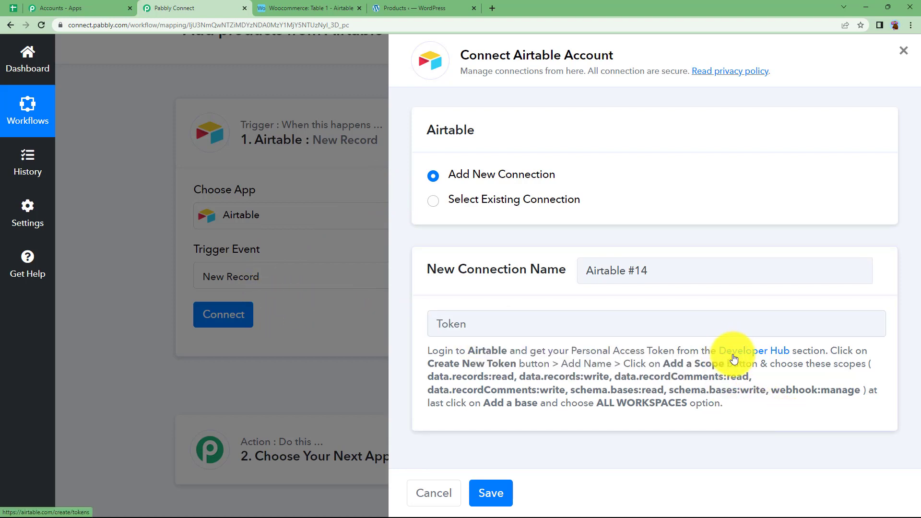
- Open the Airtable Developer Hub, check the token scopes Pabbly Connect requires, and open the form for a new personal access token
left_click(738, 353)
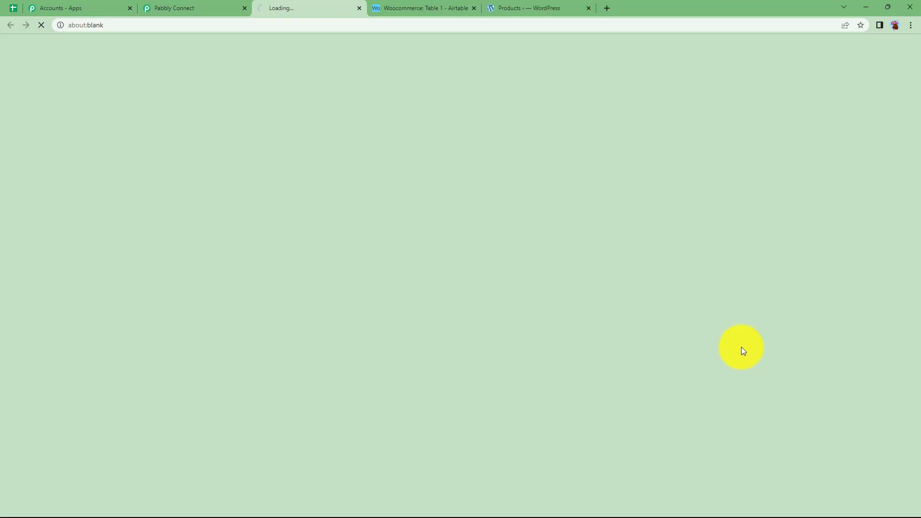
left_click(163, 8)
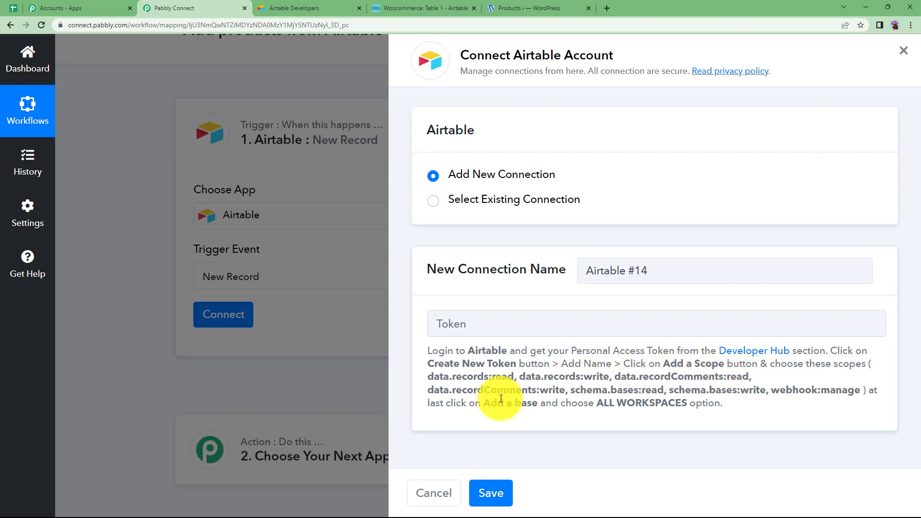
left_click_drag(416, 379, 866, 391)
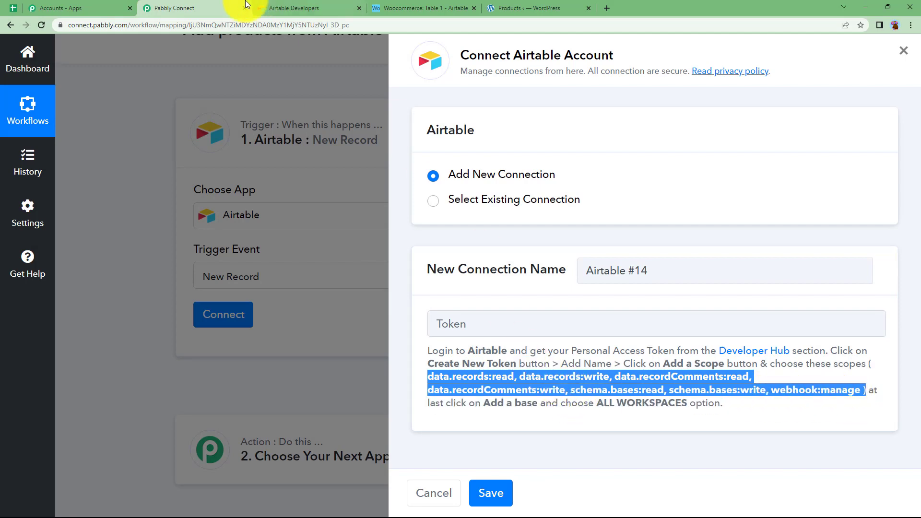
left_click(276, 8)
left_click(881, 123)
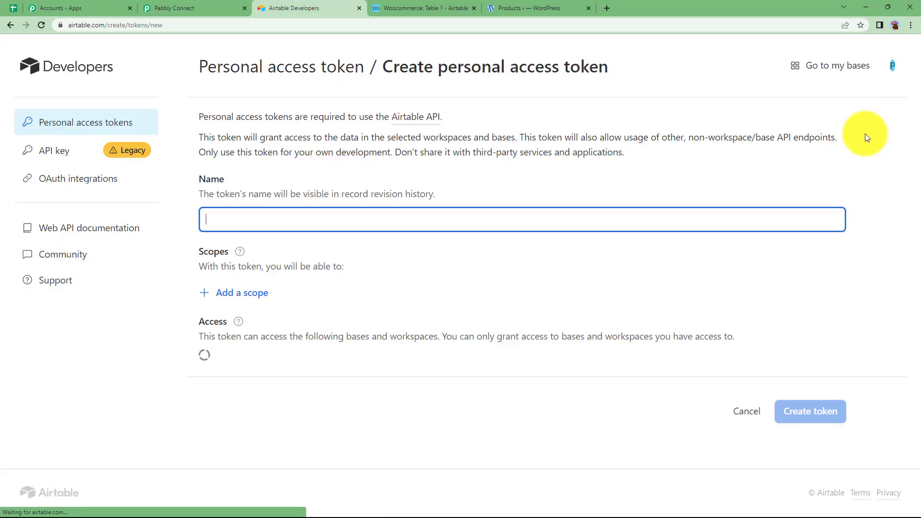
- Name the new personal access token "Woocommerce product"
left_click(417, 229)
type("Woocommerce pro")
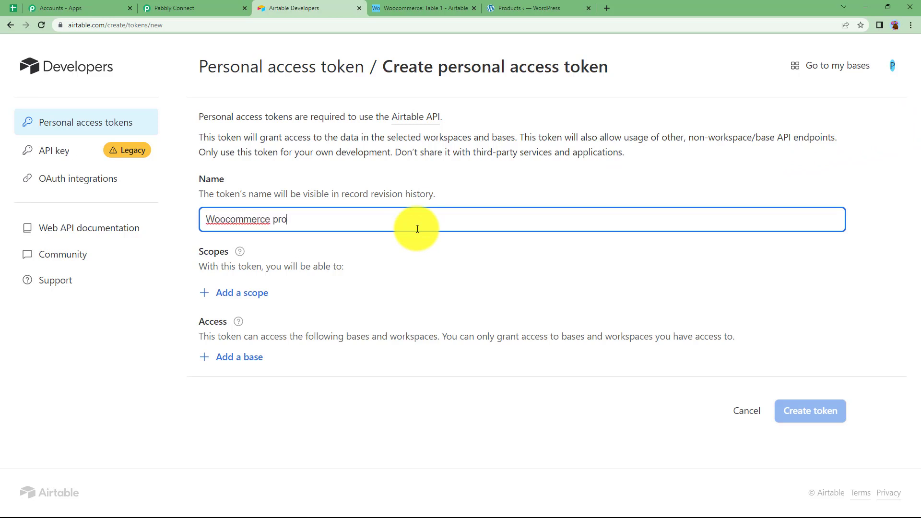
type("duct")
- Add the data.records:read, data.records:write and data.recordComments:read scopes to the token
left_click(246, 292)
left_click(251, 360)
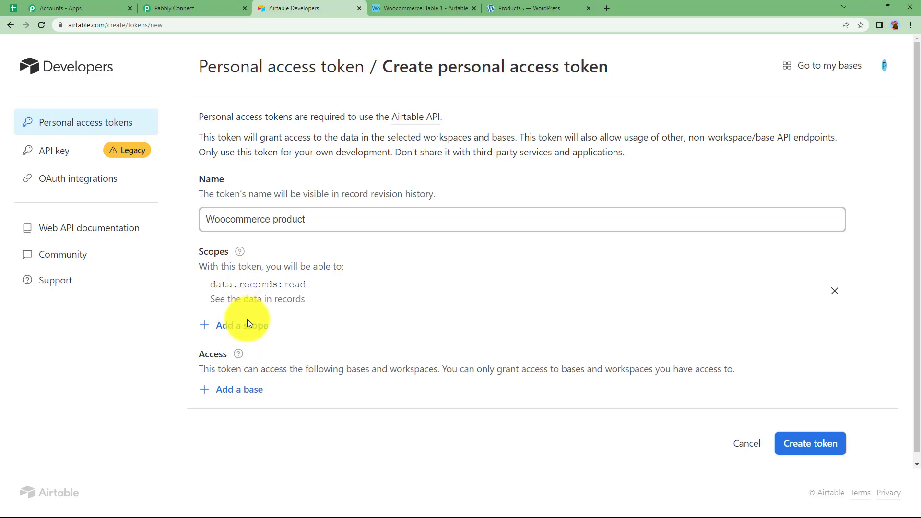
left_click(246, 318)
left_click(242, 384)
left_click(239, 339)
left_click(275, 379)
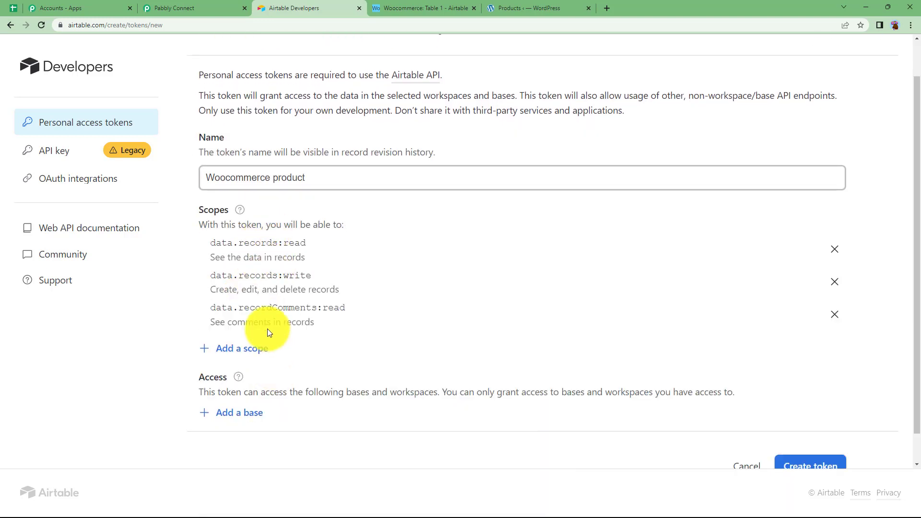
- Add the data.recordComments:write, schema.bases:read, schema.bases:write and webhook:manage scopes, and compare them with the scopes listed in Pabbly Connect
left_click(258, 351)
left_click(304, 230)
left_click(242, 381)
left_click(288, 268)
left_click(242, 413)
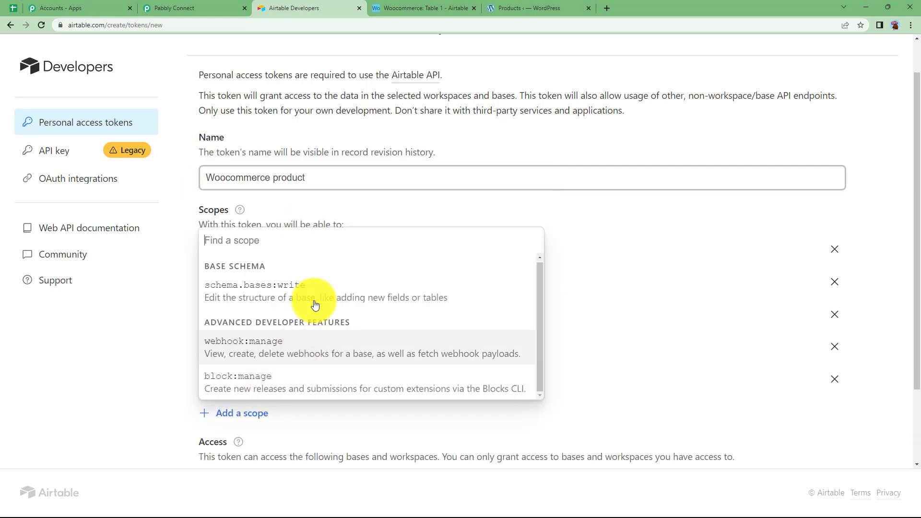
left_click(308, 290)
left_click(245, 448)
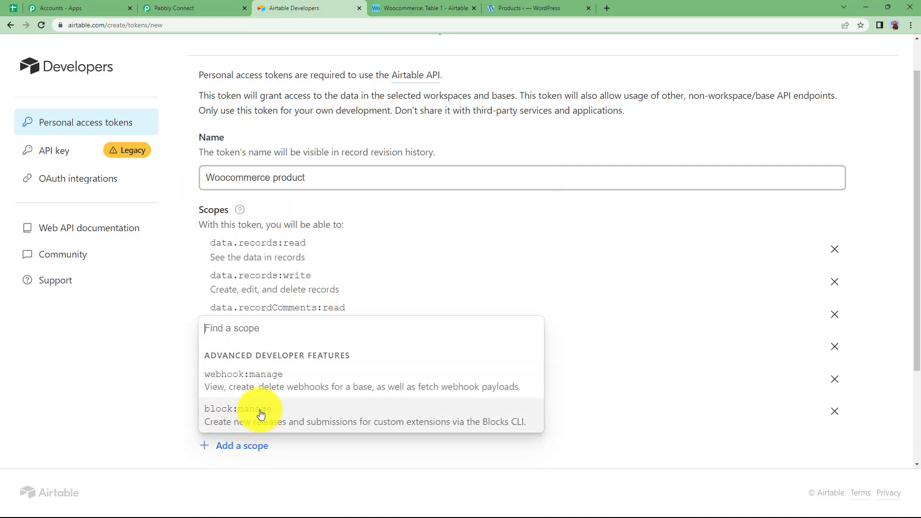
left_click(264, 383)
left_click(187, 6)
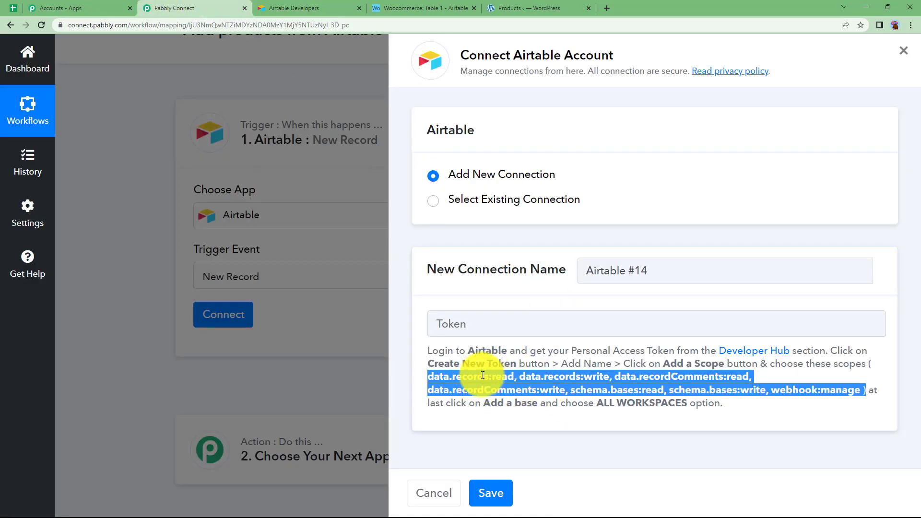
left_click(294, 8)
- Give the token access to all current and future bases in all workspaces and create it
scroll(240, 307, "down", 3)
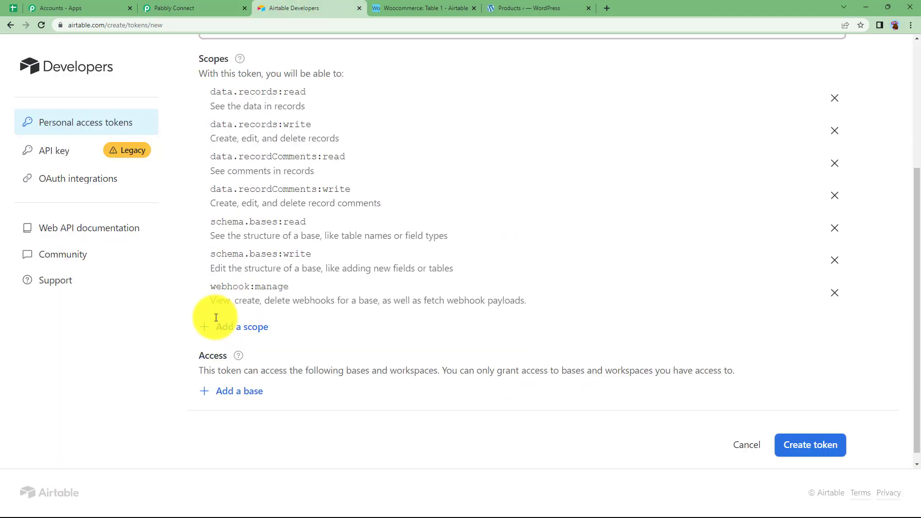
left_click(230, 382)
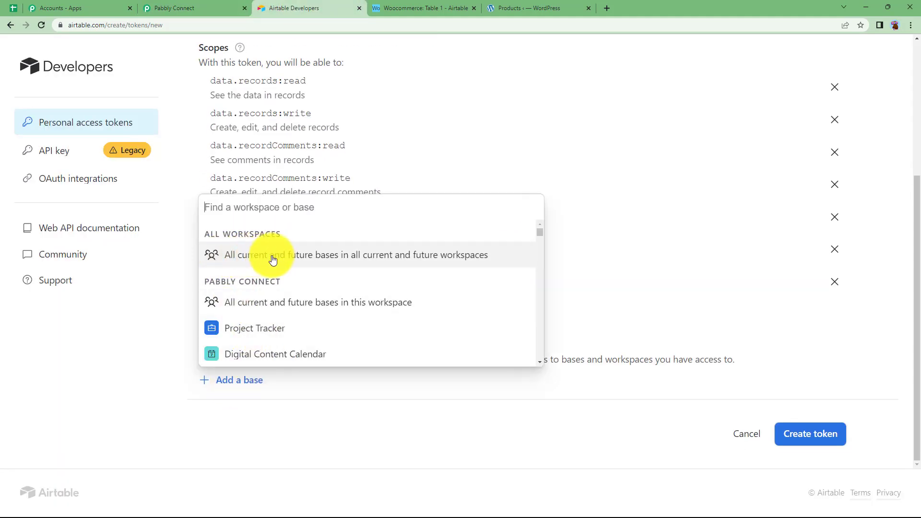
left_click(480, 253)
scroll(247, 333, "down", 1)
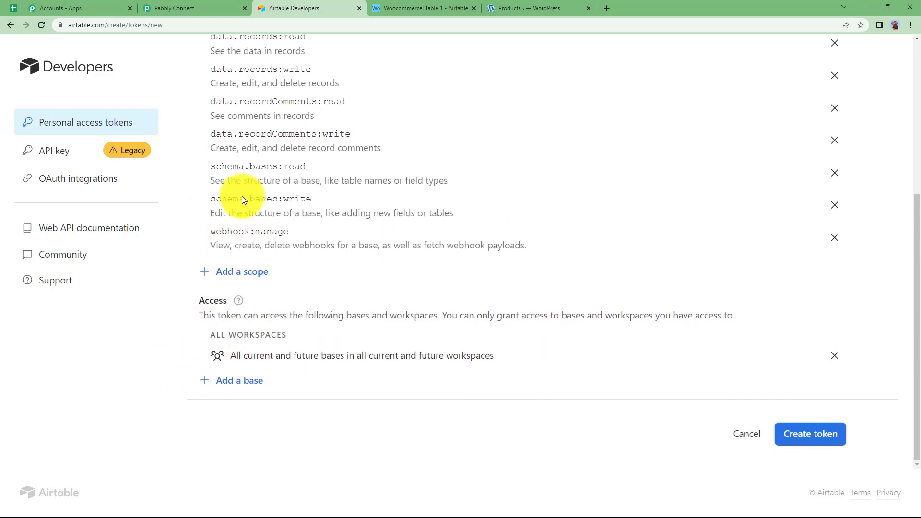
left_click(820, 431)
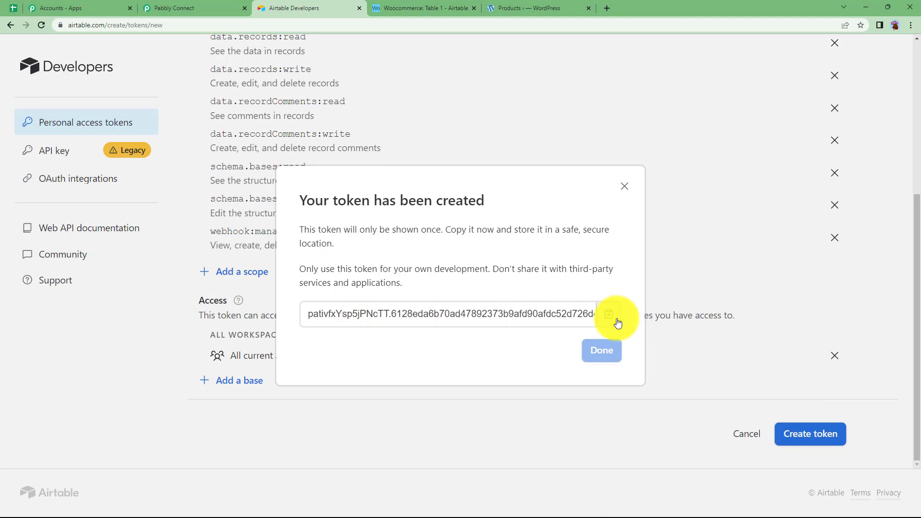
- Copy the new access token into the Token field of the Airtable connection in Pabbly Connect and save the connection
left_click(608, 314)
left_click(182, 8)
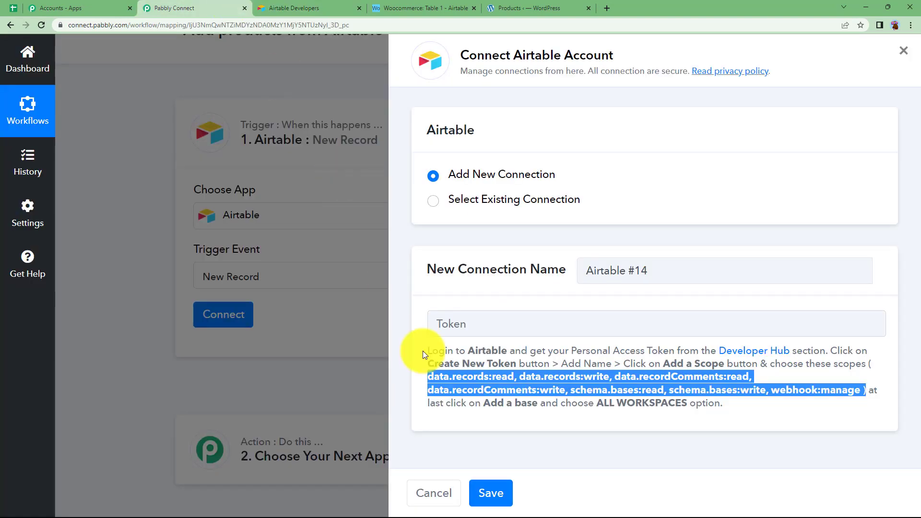
left_click(468, 336)
key("ctrl+v")
left_click(494, 496)
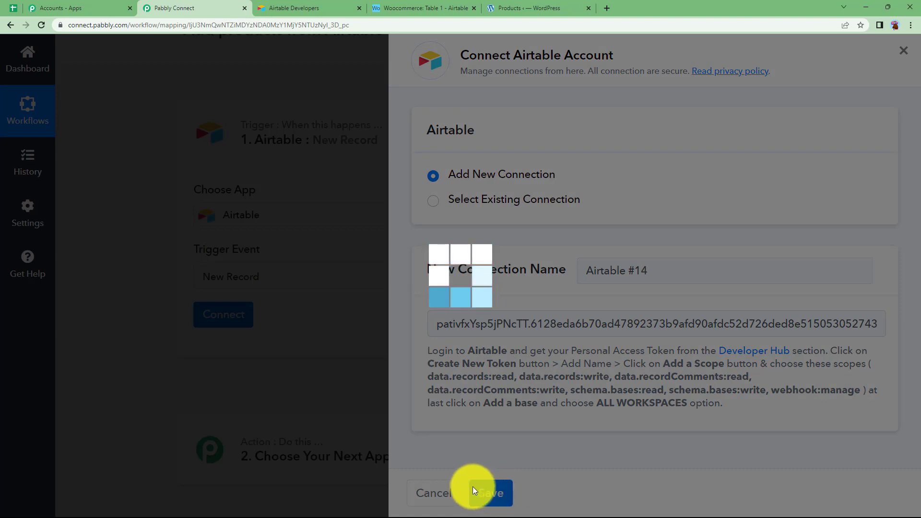
- Close the Airtable Developers page and compare the source table's base, table and Create field with the trigger settings in Pabbly Connect
scroll(292, 319, "down", 3)
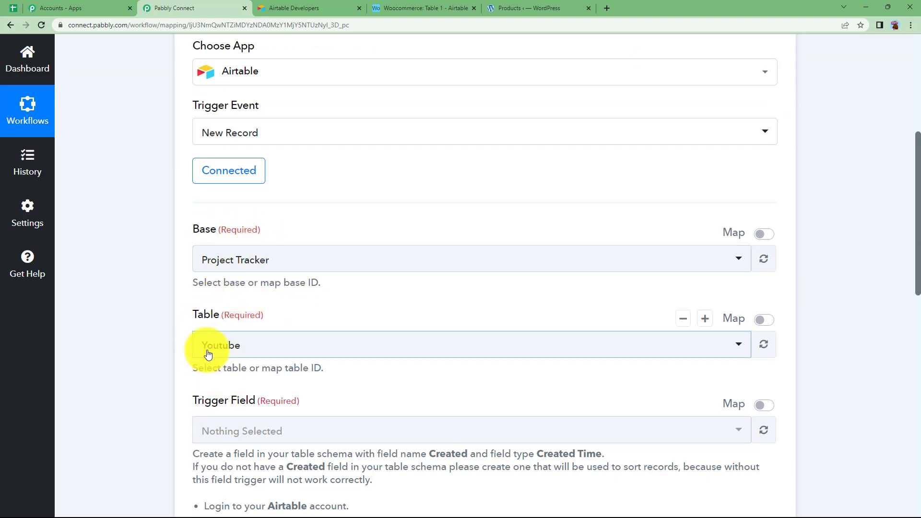
left_click(407, 8)
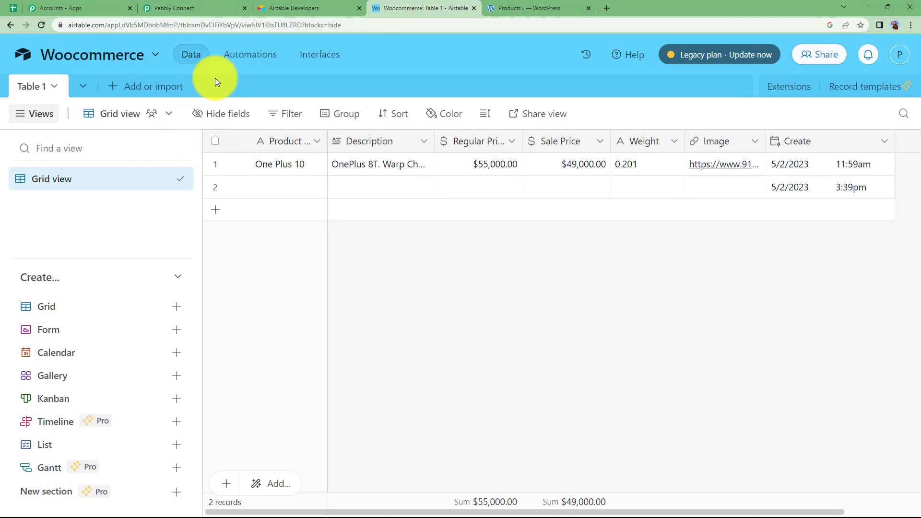
left_click(307, 7)
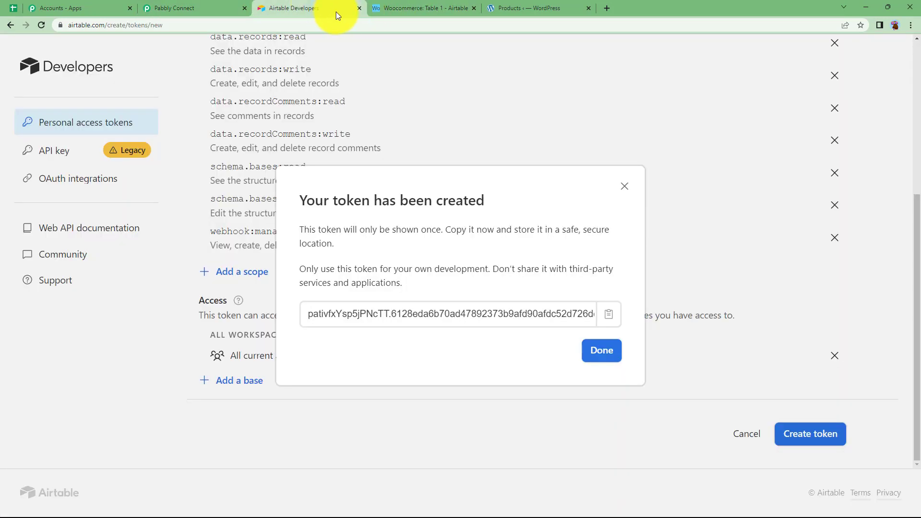
left_click(359, 8)
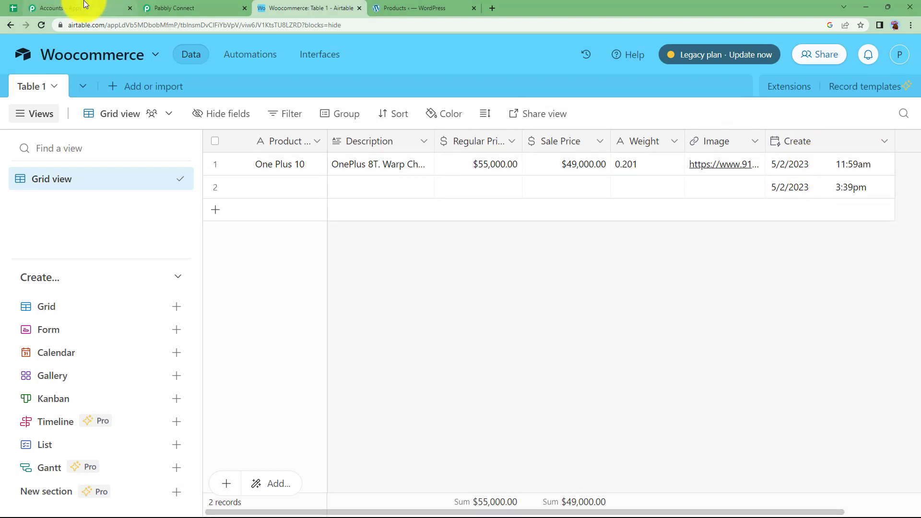
left_click(201, 8)
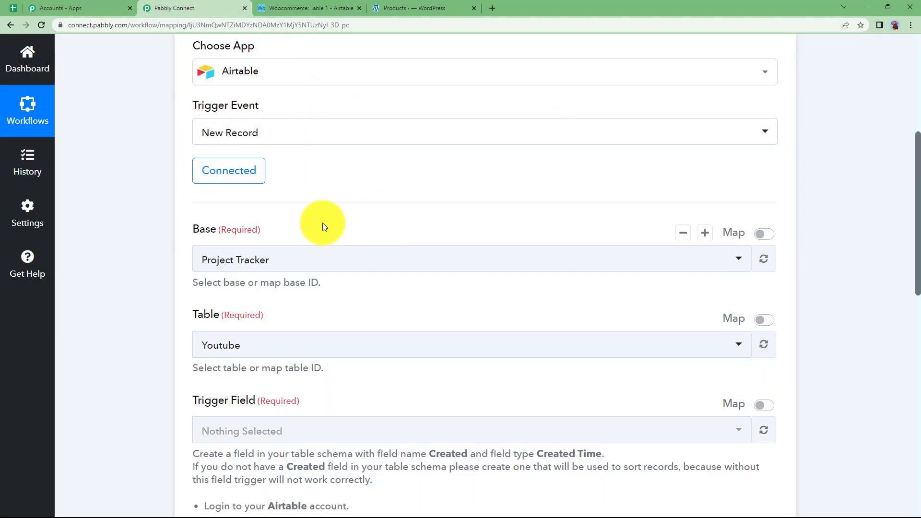
left_click(310, 8)
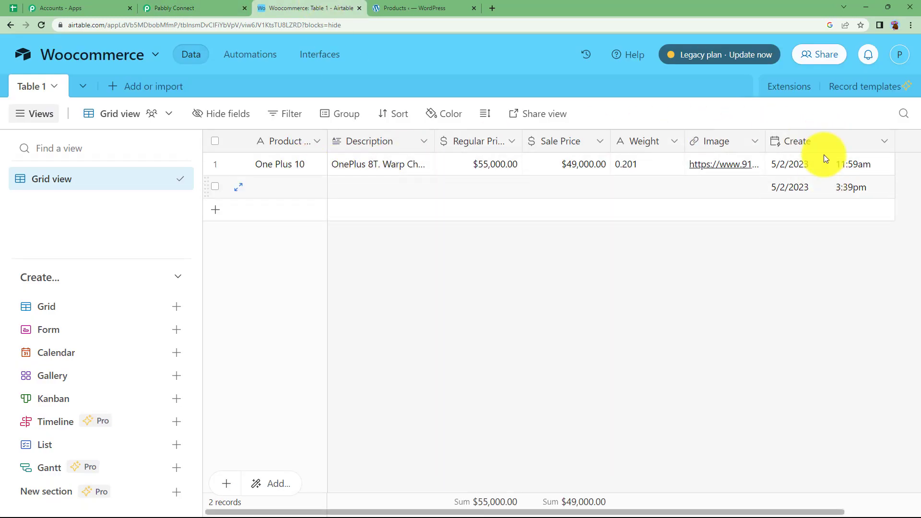
left_click(220, 9)
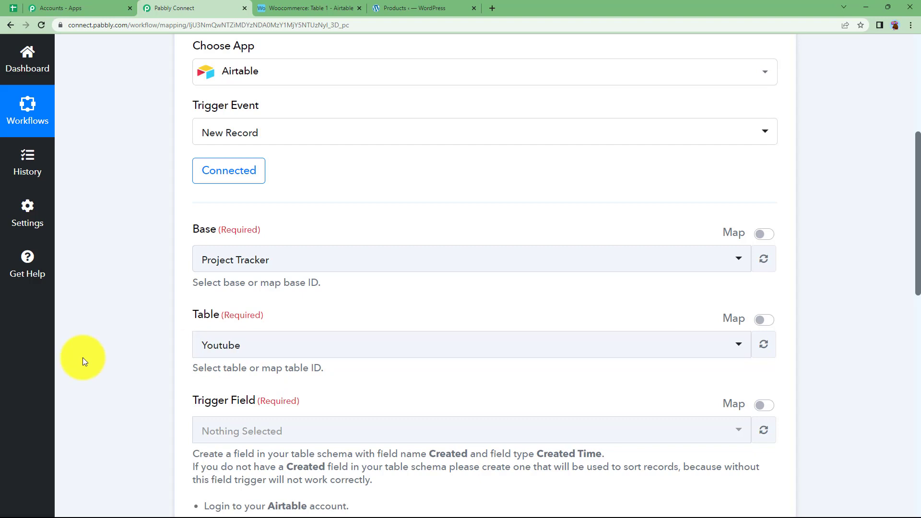
- Set the trigger's base to Woocommerce, table to Table 1 and trigger field to Create, checking that field in Airtable
scroll(94, 356, "down", 3)
left_click(280, 118)
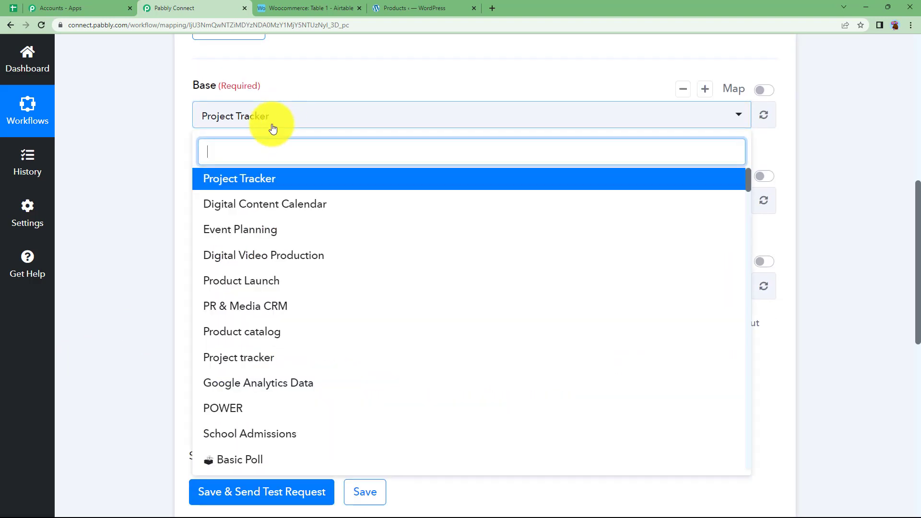
type("wood")
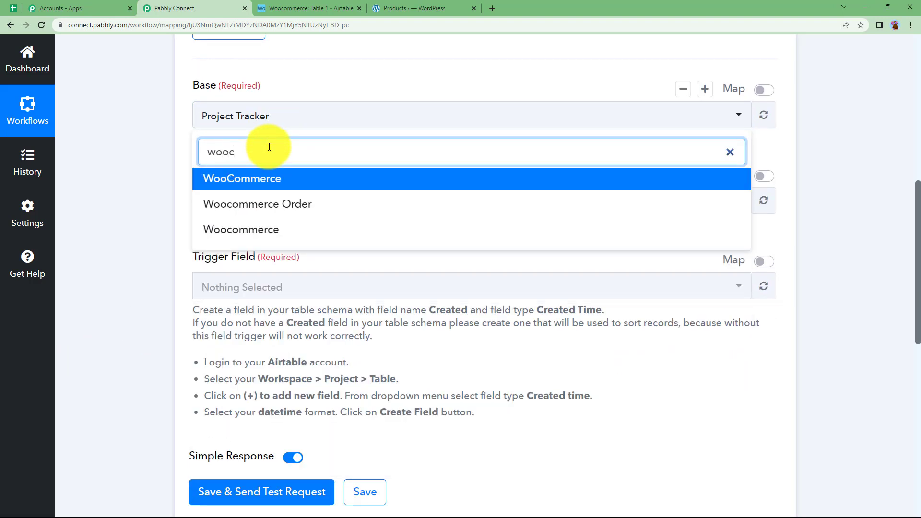
left_click(274, 180)
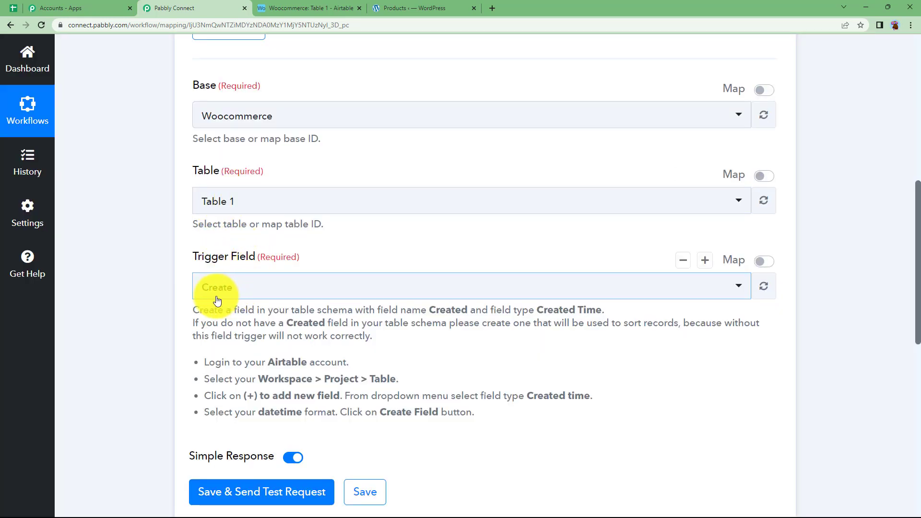
left_click(311, 7)
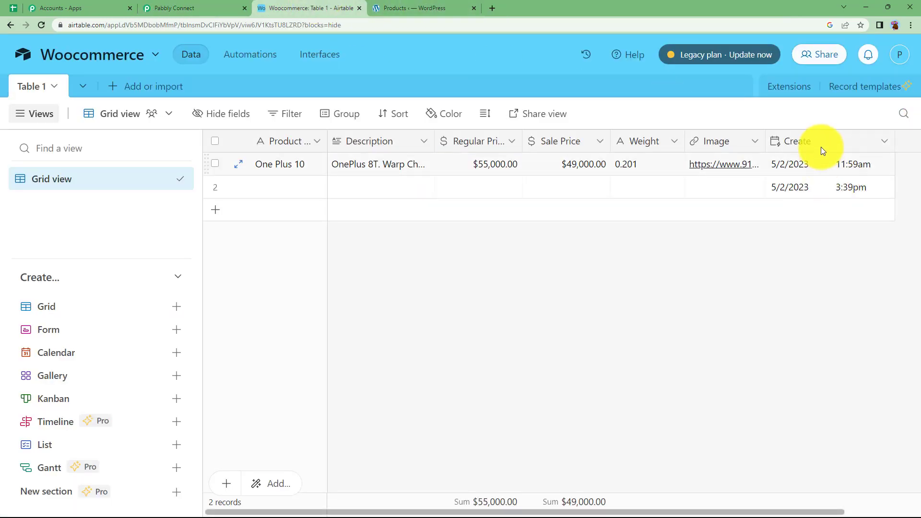
left_click(143, 3)
scroll(203, 280, "down", 3)
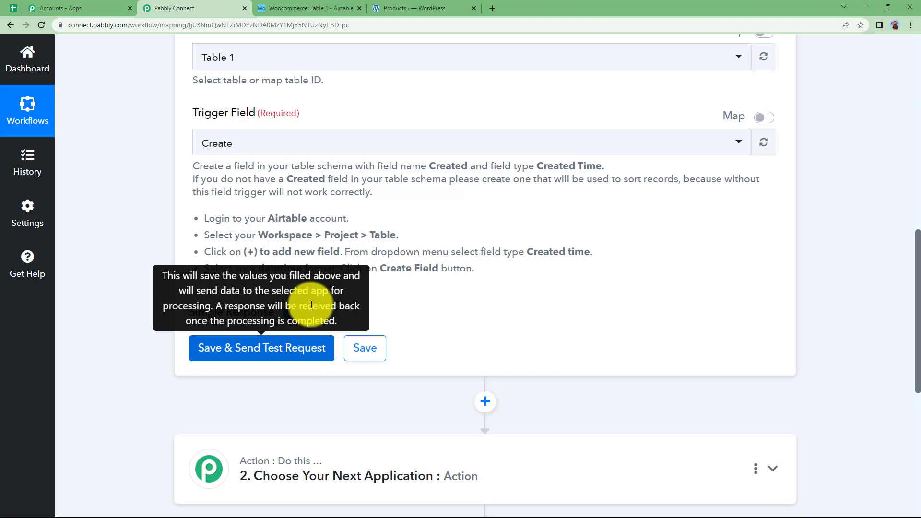
- Enter "Washing Machine LG" as the product name of the second record in the Airtable table
left_click(308, 7)
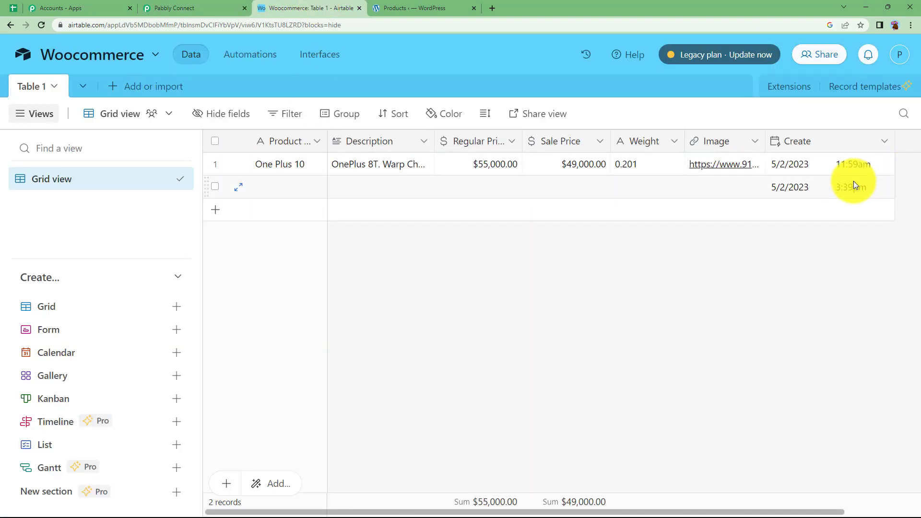
double_click(293, 189)
type("Was")
type("hing Machine LG")
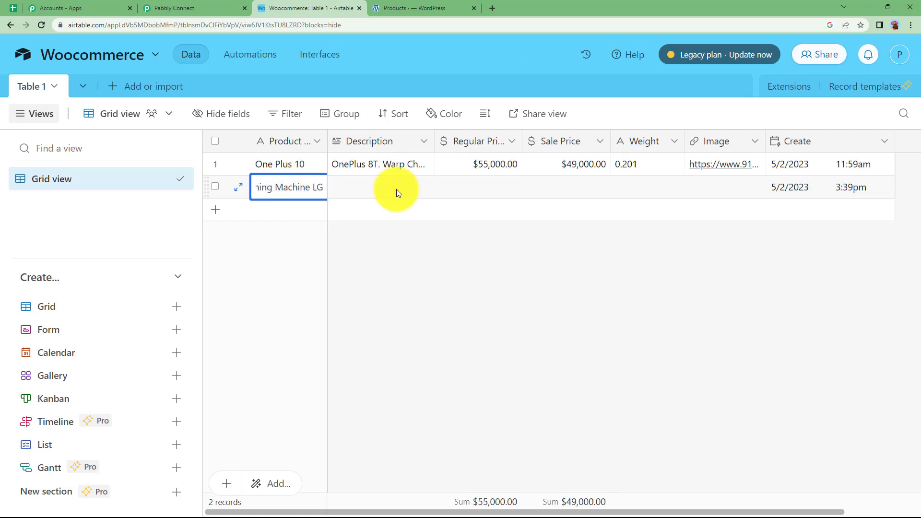
- Copy the LG washer-dryer description from the "cut copy paste" notes into the second record's Description field
key("alt+Tab")
left_click_drag(93, 177, 308, 197)
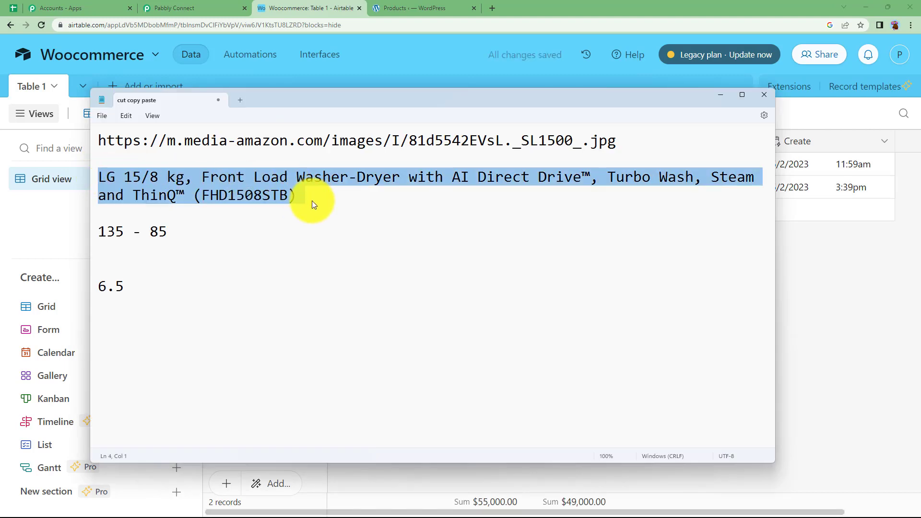
key("alt+Tab")
left_click(364, 187)
left_click(364, 188)
key("ctrl+v")
left_click(463, 206)
- Set the second record's regular price to 135 and its sale price to 85
left_click(462, 181)
left_click(474, 187)
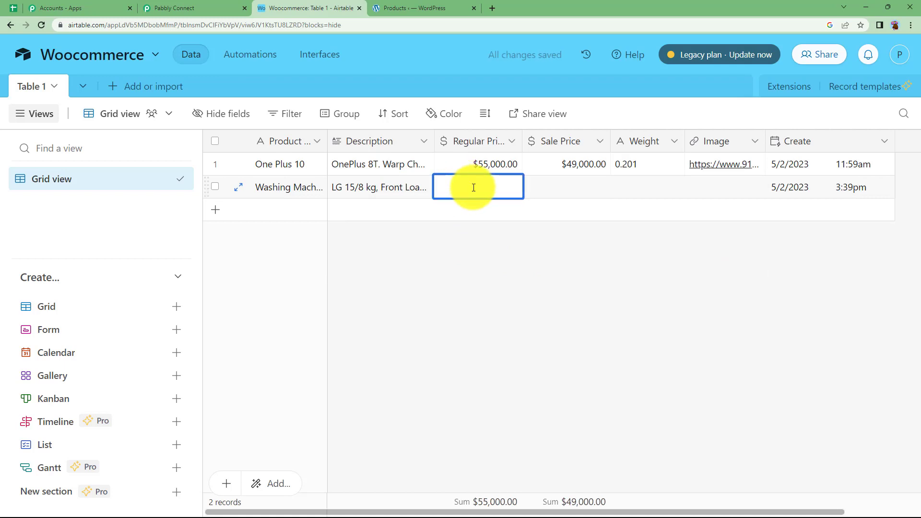
type("135")
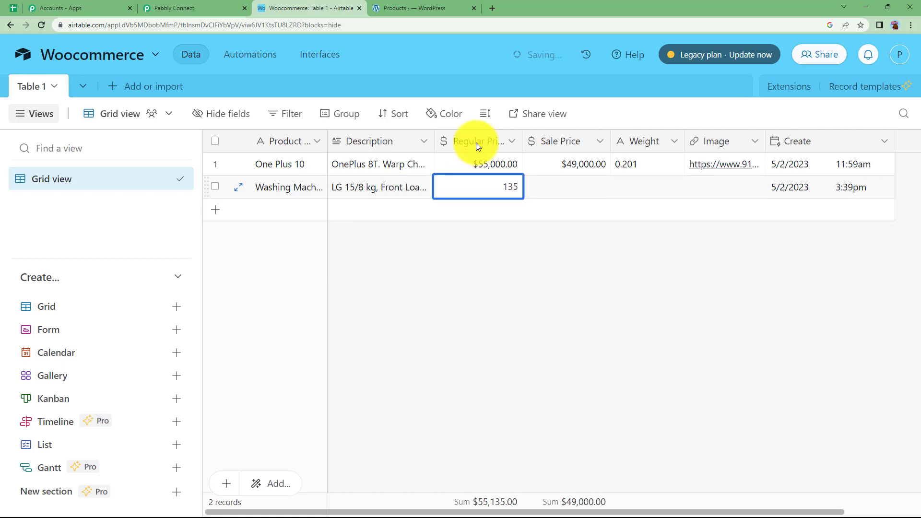
left_click(564, 188)
type("85")
left_click(639, 257)
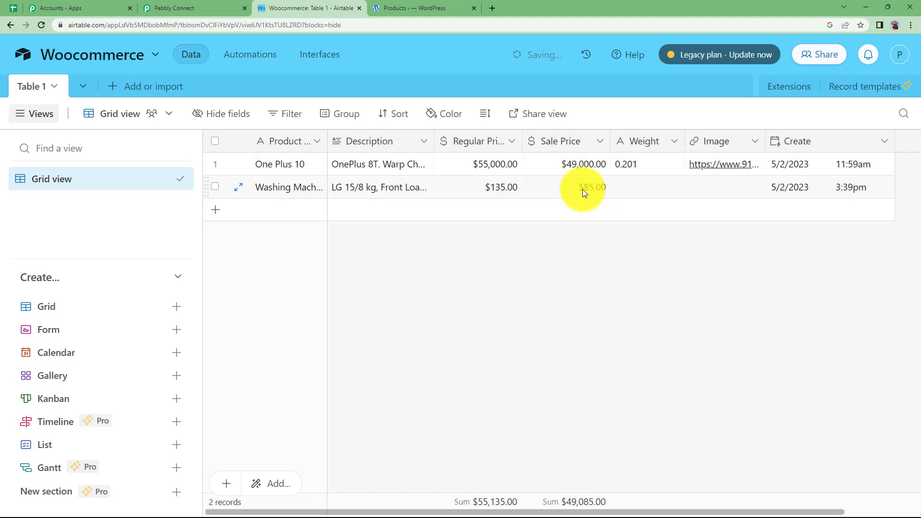
- Set the second record's weight to 6.5
double_click(639, 182)
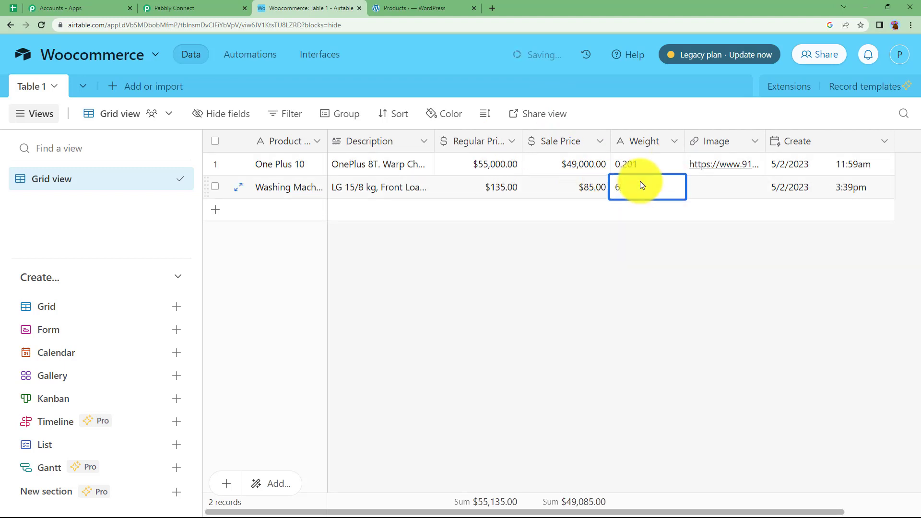
left_click(647, 256)
left_click(645, 183)
type("6.5")
left_click(638, 330)
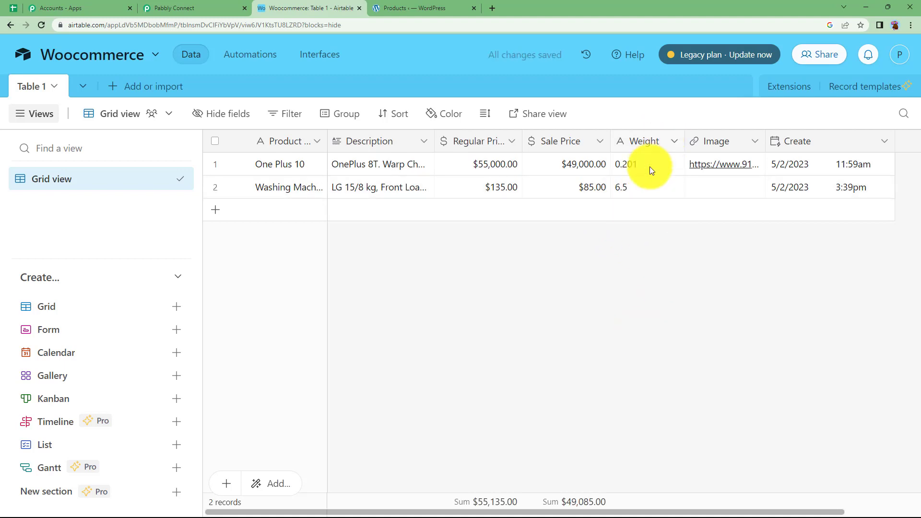
- Select the second record's Image field, look at the product images in the WordPress product list, and return to Pabbly Connect
left_click(738, 184)
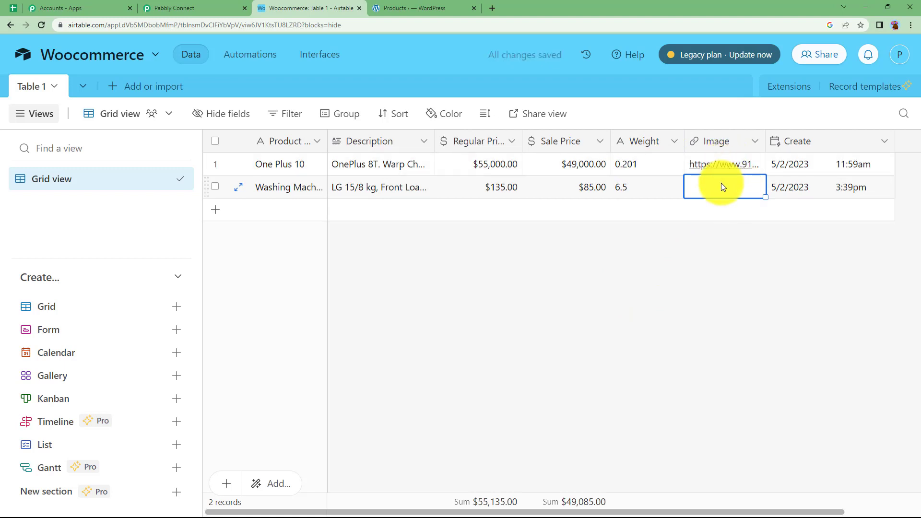
left_click(458, 8)
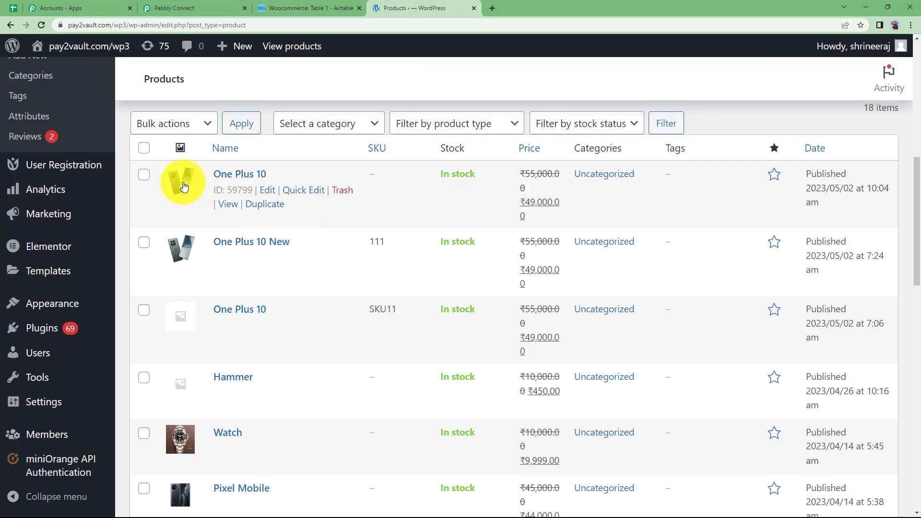
left_click(206, 8)
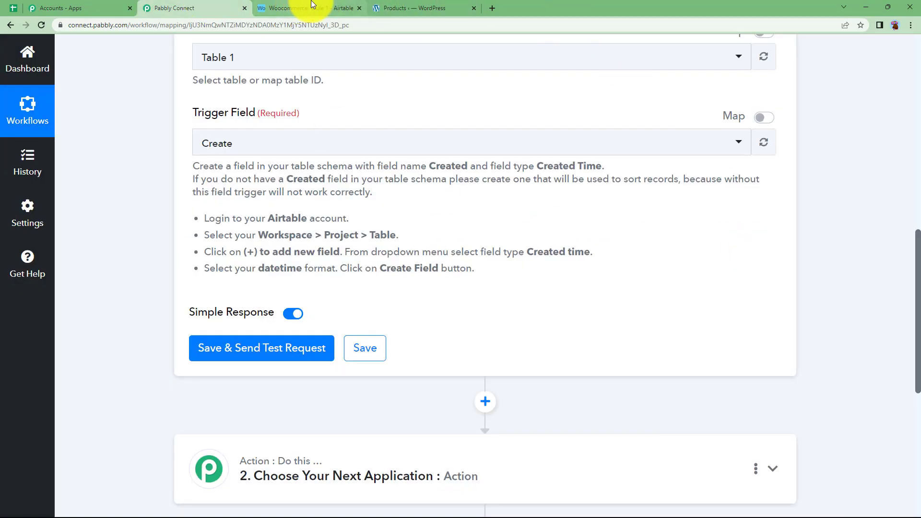
- Switch to Airtable and paste the copied washing machine image link into the second record's Image field
left_click(384, 8)
left_click(363, 9)
left_click(699, 192)
key("ctrl+v")
left_click(762, 262)
left_click(747, 192)
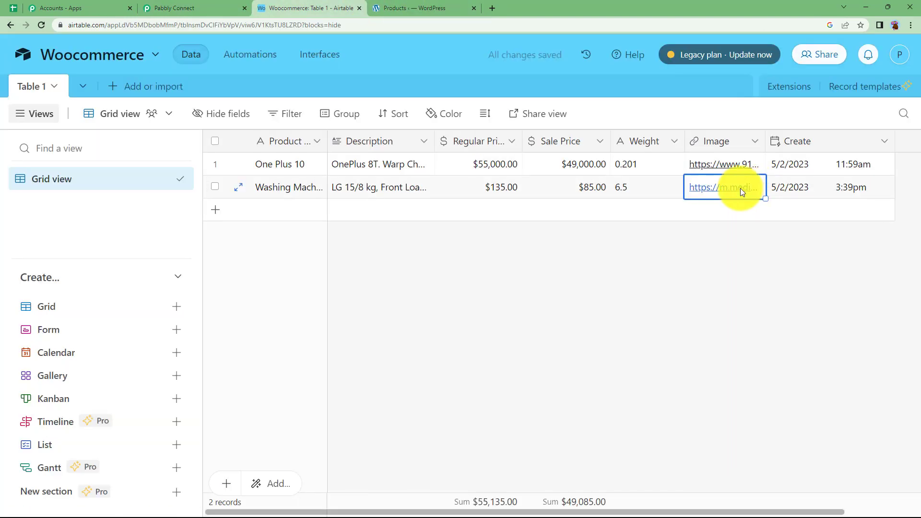
- Open the second record's image link to check the picture, and close it to return to the Airtable table
left_click(741, 188)
left_click(489, 234)
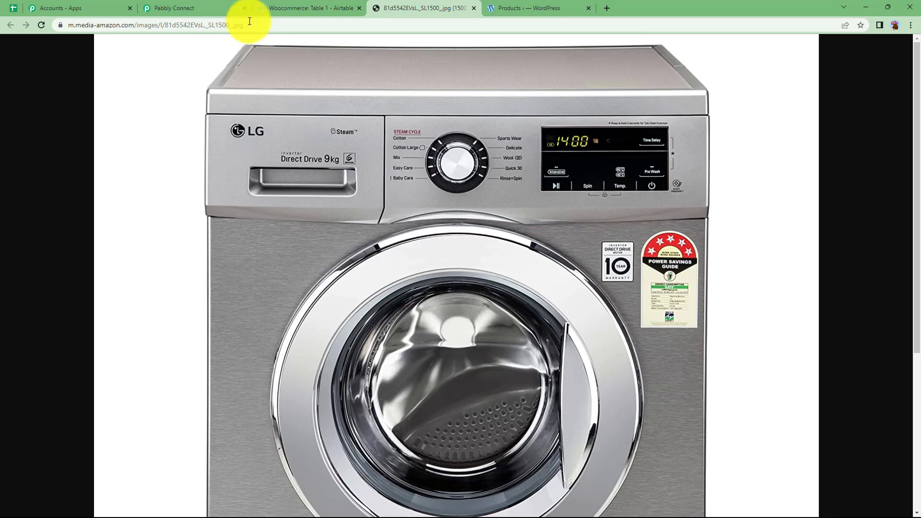
left_click(269, 8)
left_click(473, 8)
left_click(373, 249)
- Return to Pabbly Connect and save the Airtable trigger while sending a test request
left_click(217, 4)
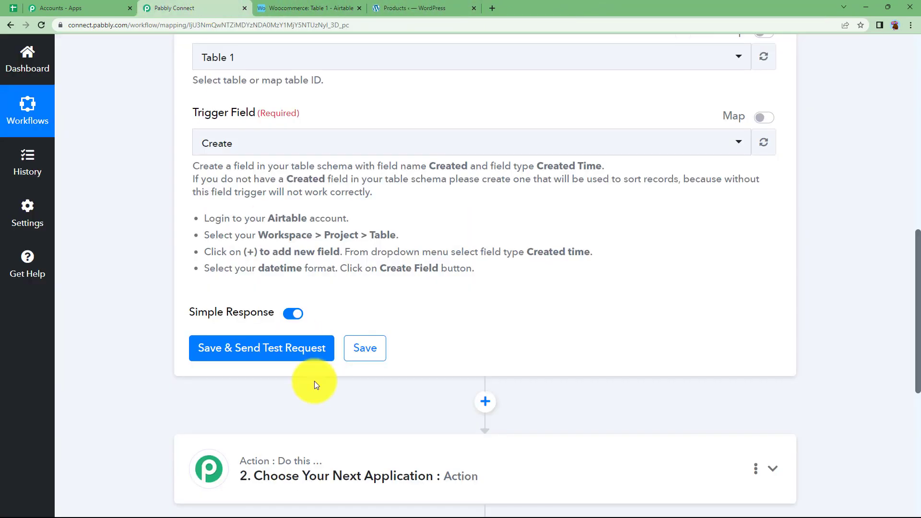
left_click(309, 366)
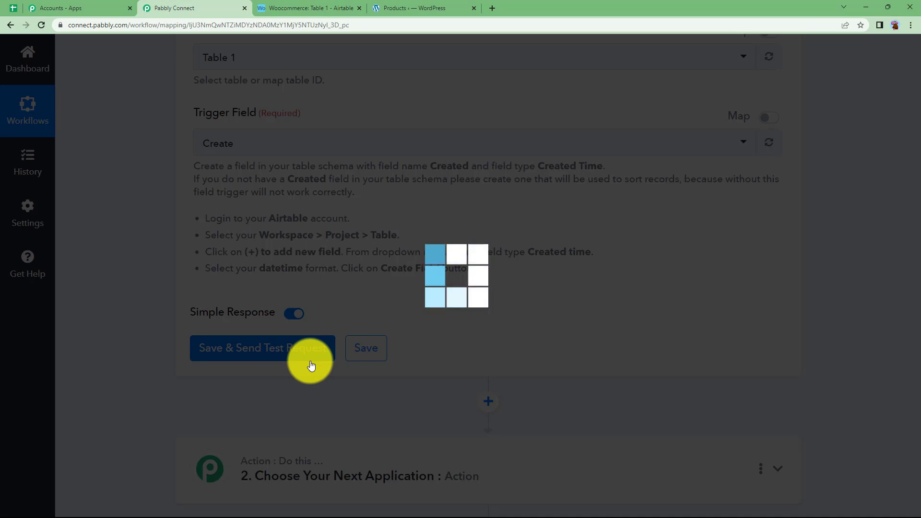
scroll(155, 421, "down", 4)
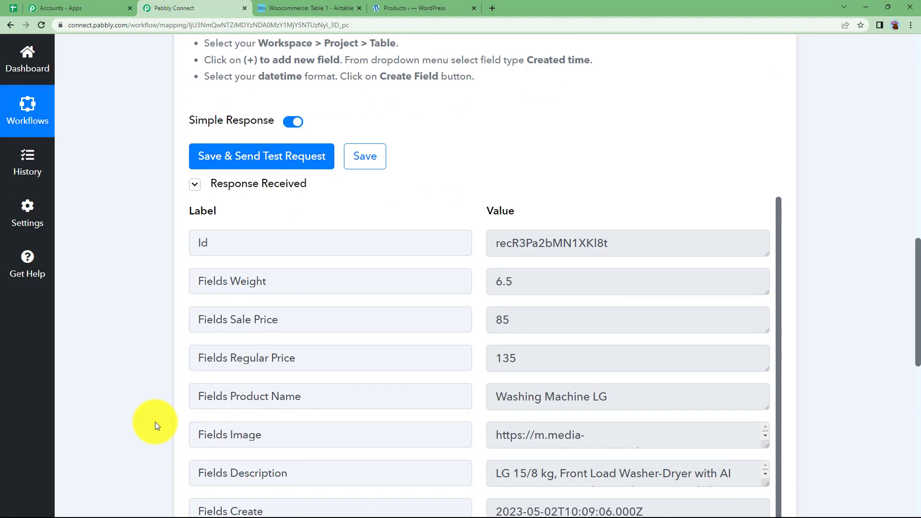
- Examine the received test response's weight, sale price, regular price, product name, image and description values
double_click(503, 282)
double_click(502, 320)
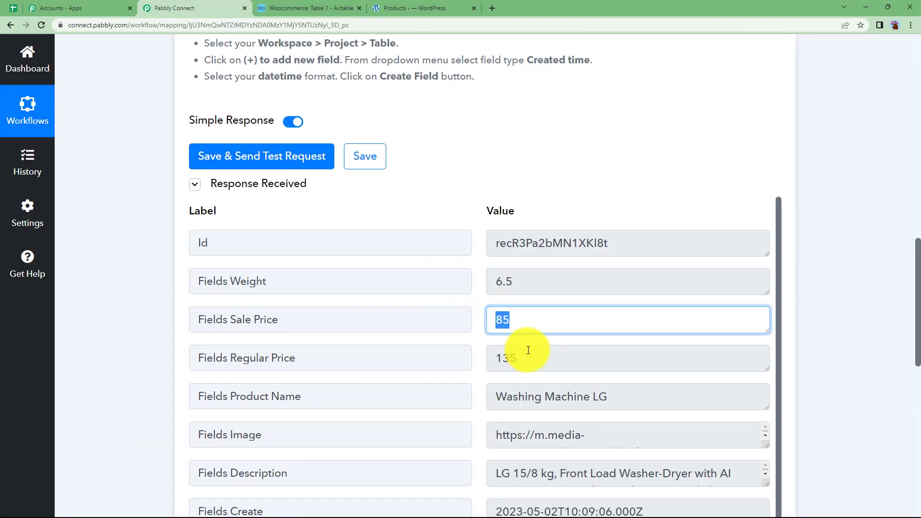
double_click(506, 358)
scroll(645, 360, "down", 1)
left_click_drag(618, 378, 435, 396)
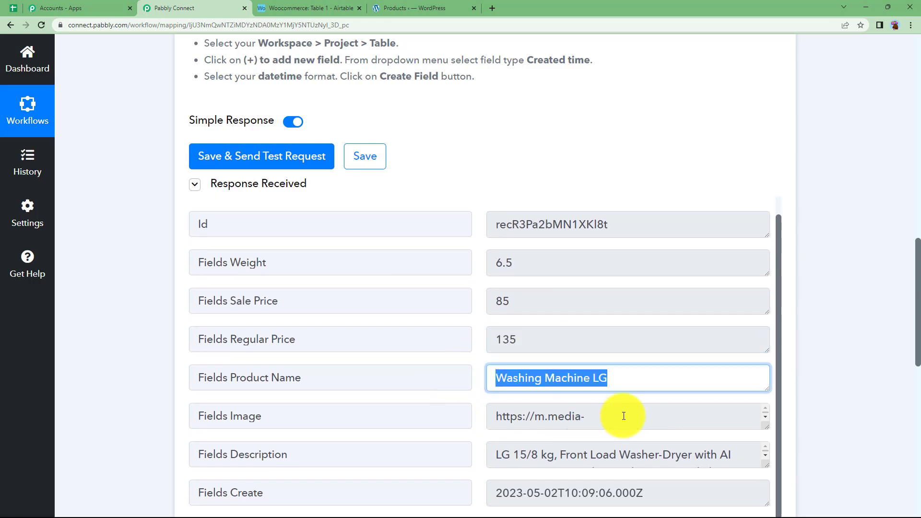
left_click_drag(621, 418, 485, 417)
scroll(485, 417, "down", 3)
left_click_drag(742, 317, 456, 312)
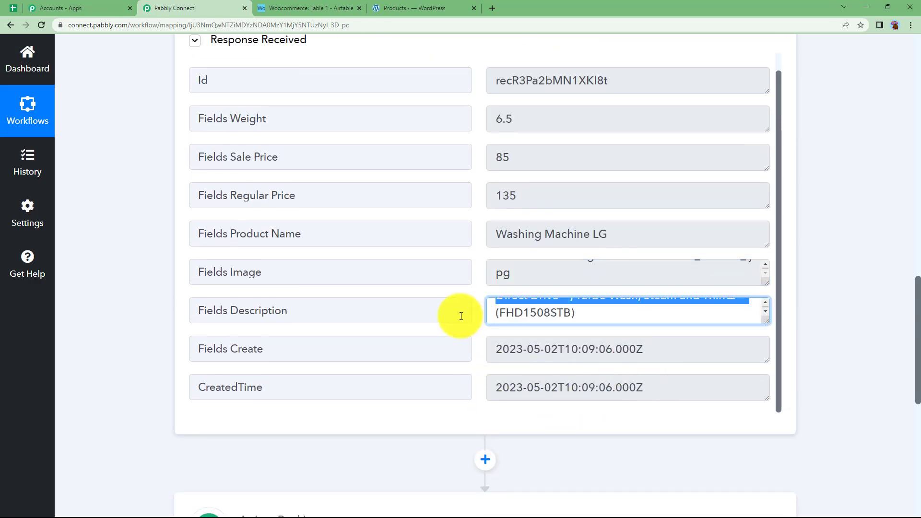
left_click(130, 347)
scroll(131, 346, "up", 20)
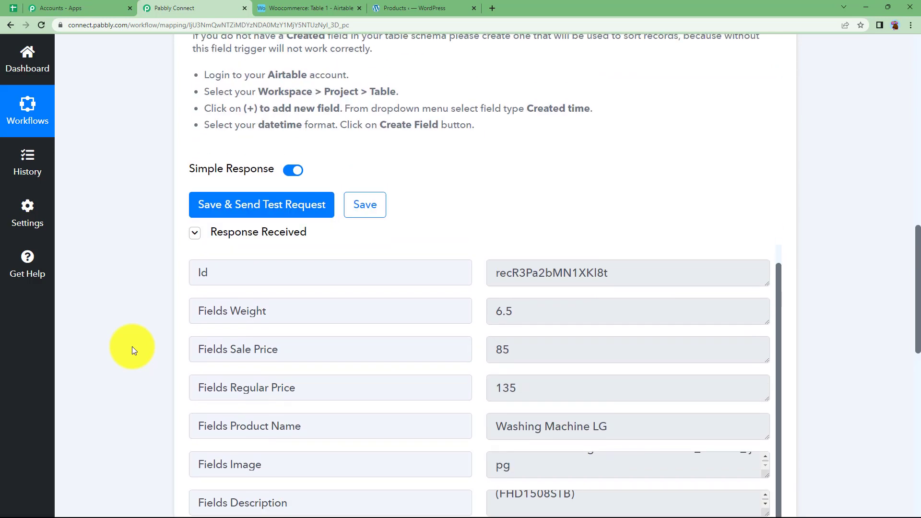
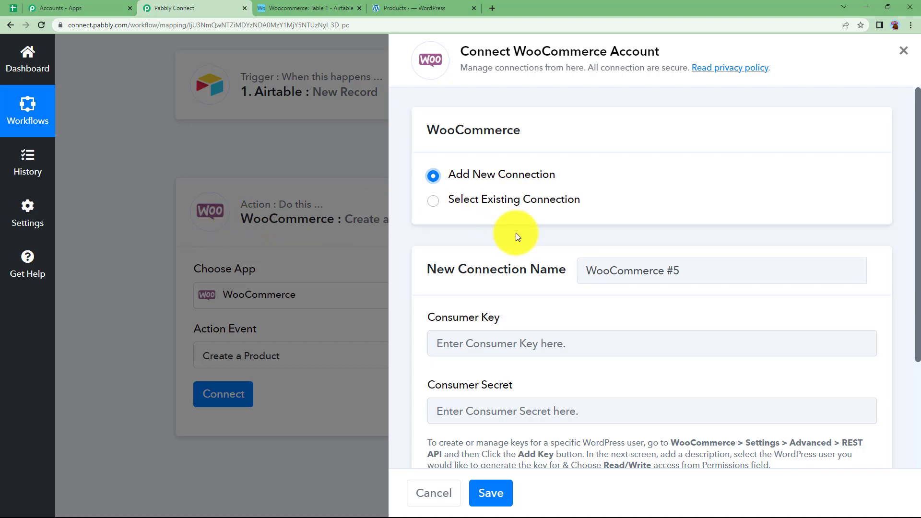
- Read the connection's key instructions, and open the REST API keys under WooCommerce's Advanced settings in WordPress
scroll(516, 232, "down", 3)
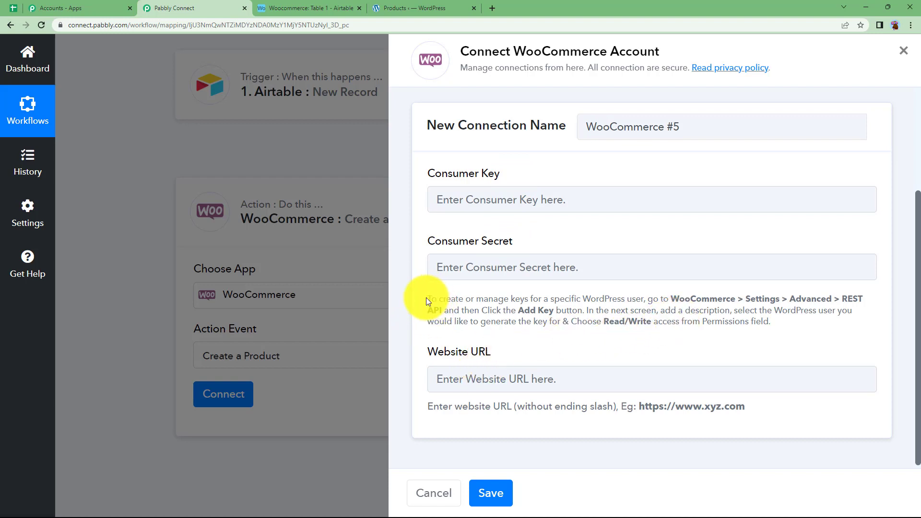
left_click_drag(426, 298, 781, 333)
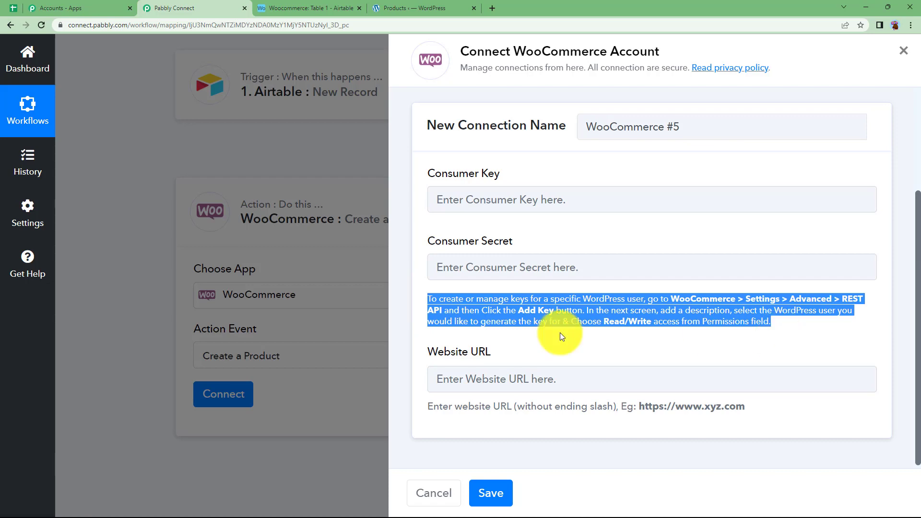
left_click(810, 326)
left_click(412, 7)
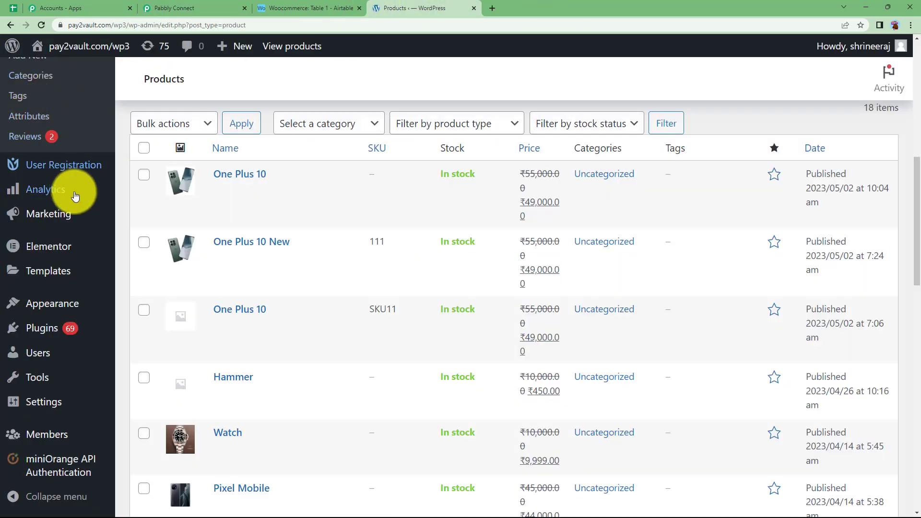
scroll(82, 216, "up", 3)
left_click(144, 230)
left_click(673, 144)
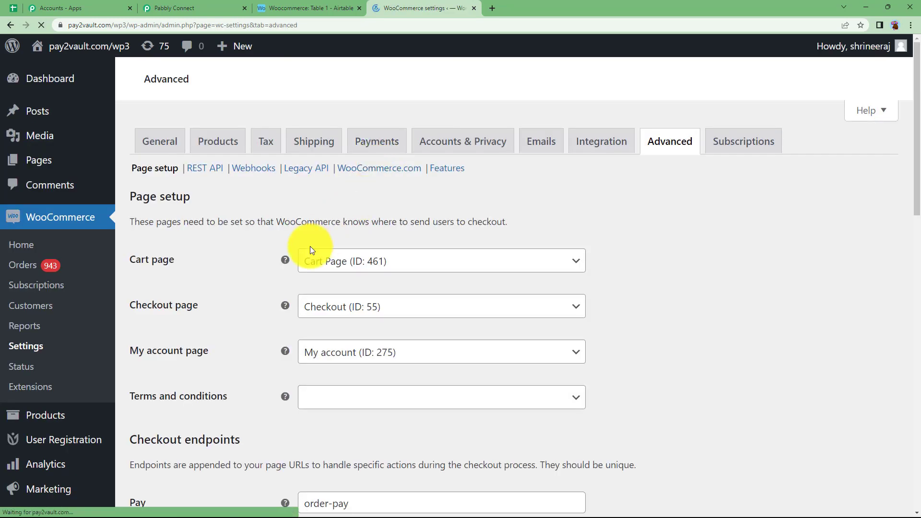
scroll(312, 244, "down", 2)
left_click(204, 390)
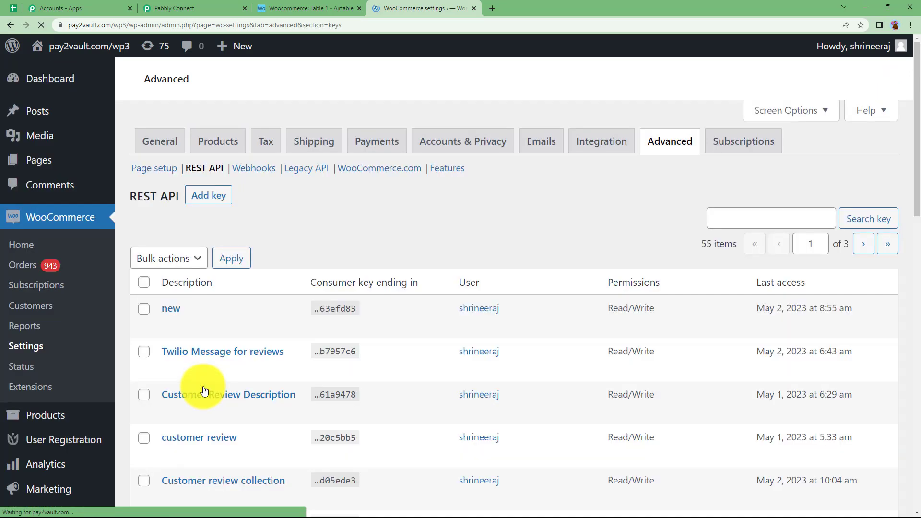
scroll(288, 349, "down", 7)
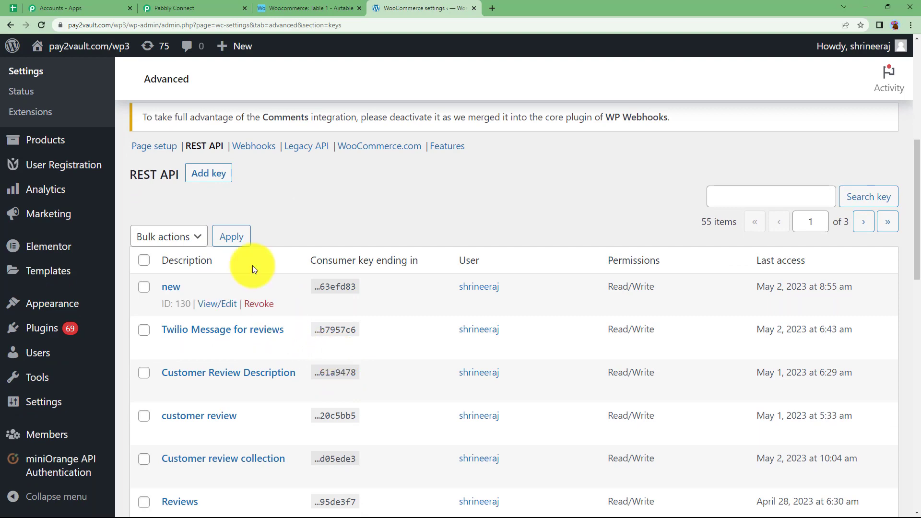
- Generate a new REST API key described as "Create new product" with Read/Write permissions
left_click(213, 177)
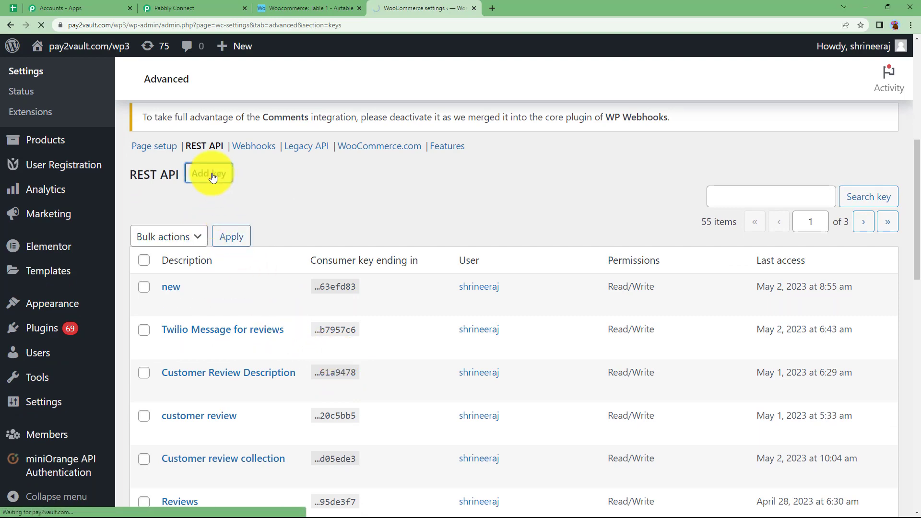
scroll(318, 284, "down", 6)
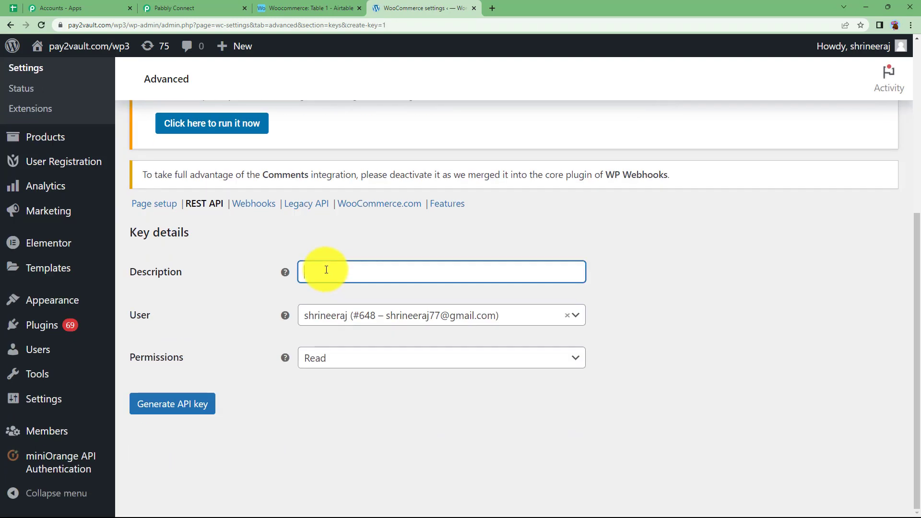
left_click(327, 270)
type("c")
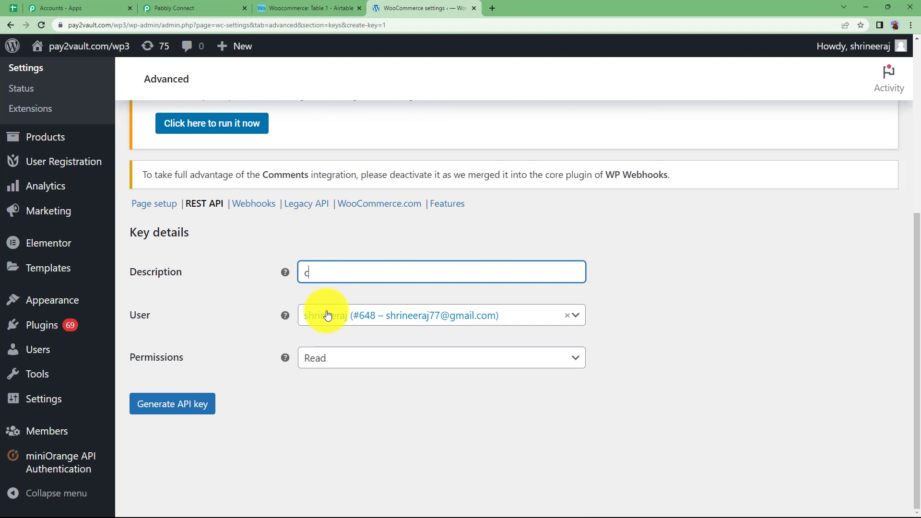
type("reate new product")
left_click(326, 358)
left_click(316, 434)
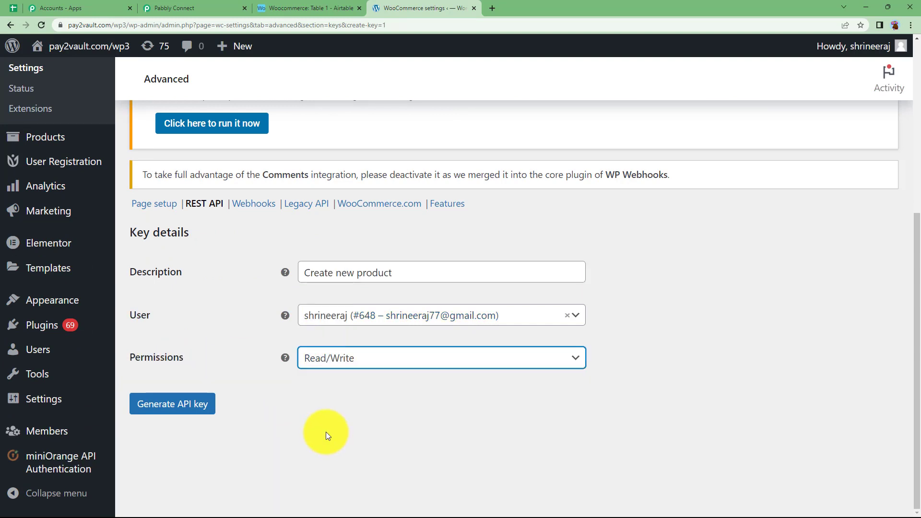
left_click(184, 403)
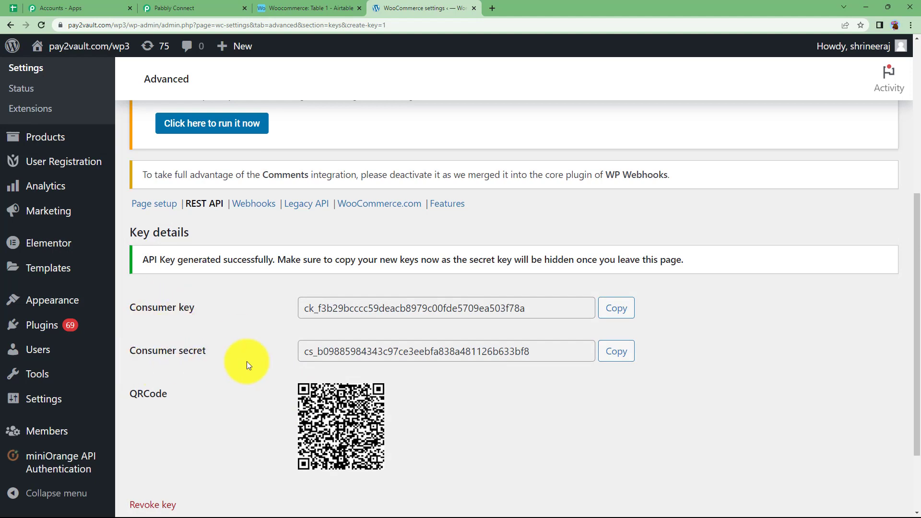
- Copy the generated consumer key into the Consumer Key field of Pabbly Connect's new WooCommerce connection
left_click(619, 309)
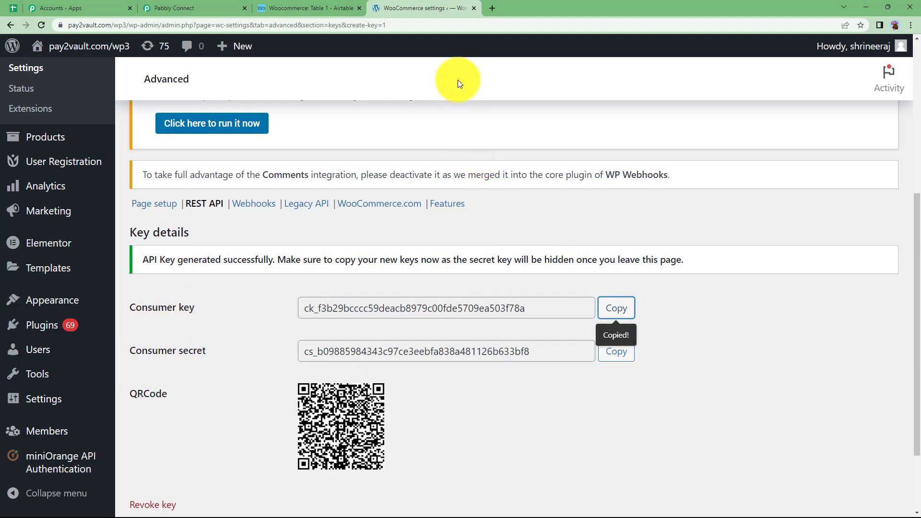
left_click(211, 8)
left_click(623, 191)
key("ctrl+v")
- Copy the generated consumer secret from WordPress into the Consumer Secret field of the Pabbly Connect connection
left_click(419, 8)
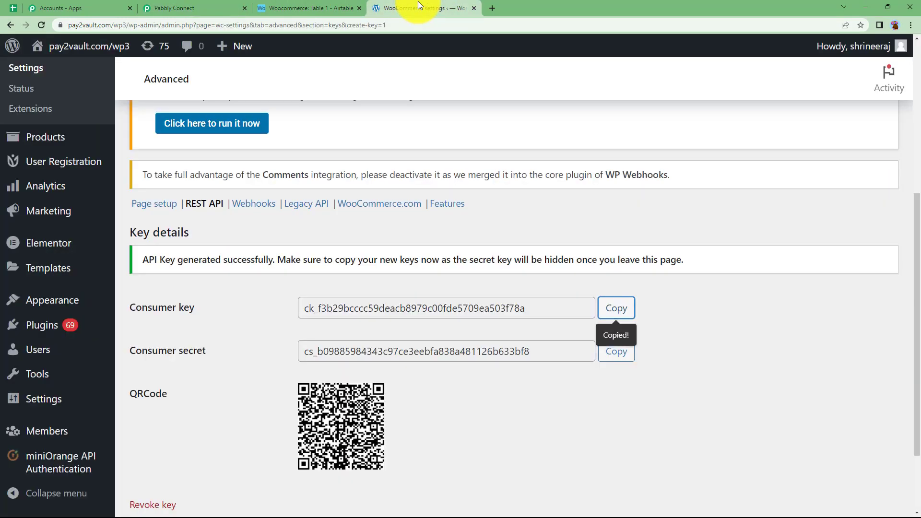
left_click(608, 356)
left_click(174, 8)
left_click(467, 265)
key("ctrl+v")
left_click(461, 361)
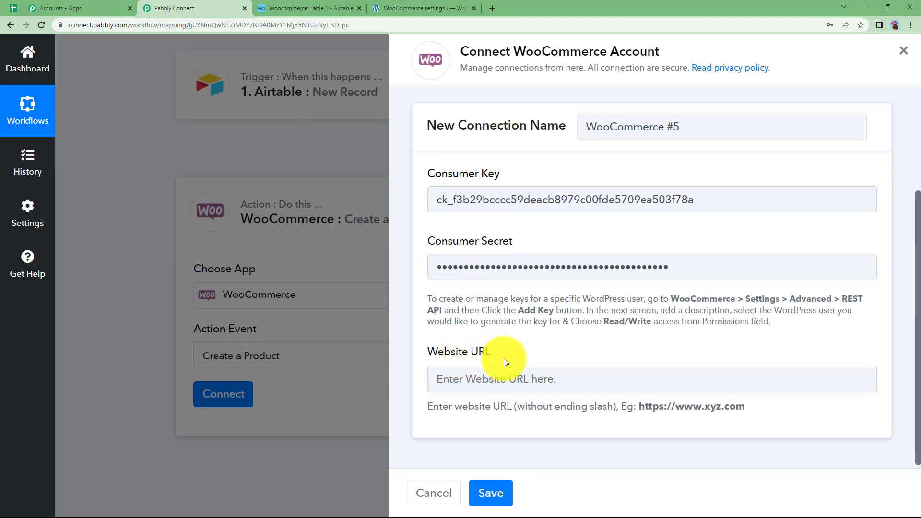
left_click_drag(748, 403, 646, 415)
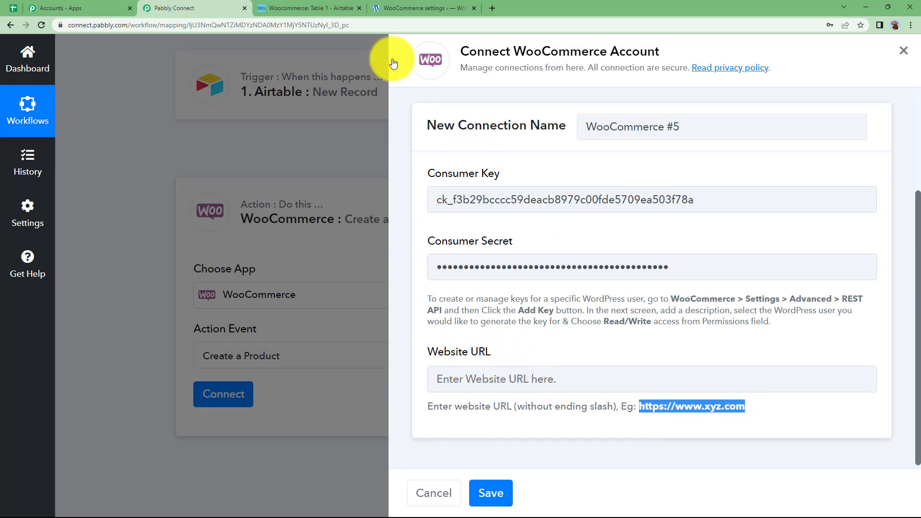
left_click(422, 9)
mouse_move(133, 25)
left_mouse_down()
mouse_move(99, 26)
mouse_move(145, 25)
left_mouse_up()
mouse_move(218, 39)
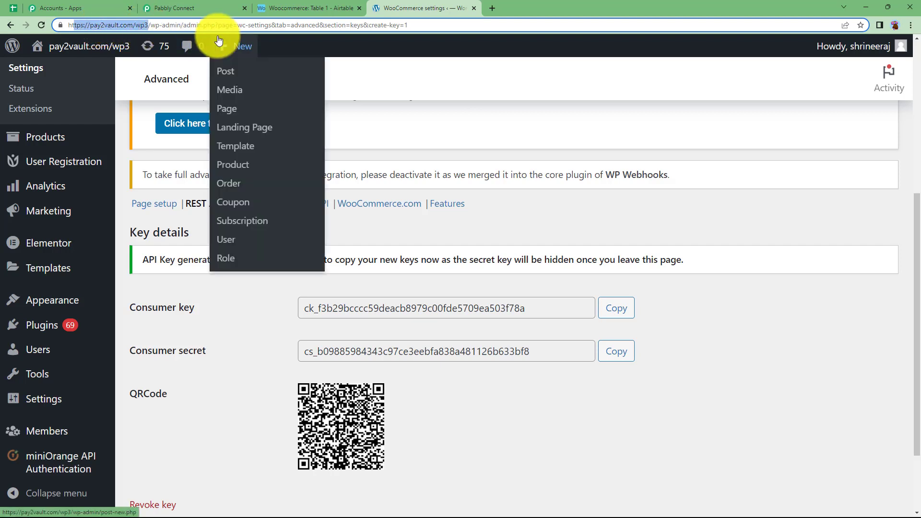
left_click(213, 8)
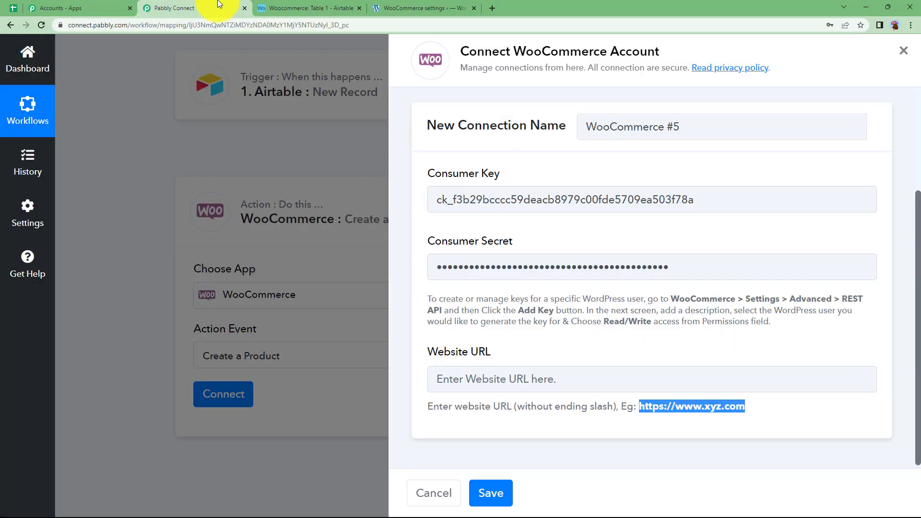
left_click(572, 382)
key("ctrl+v")
left_click(574, 441)
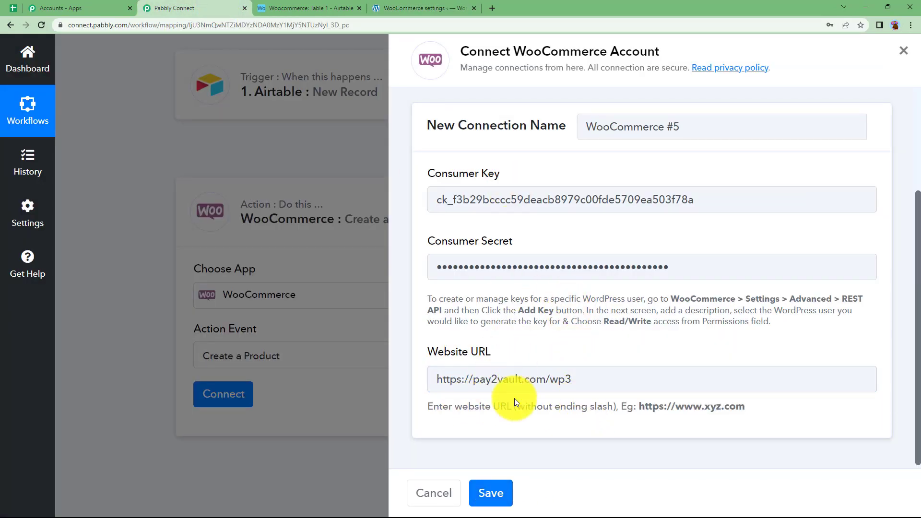
left_click(491, 492)
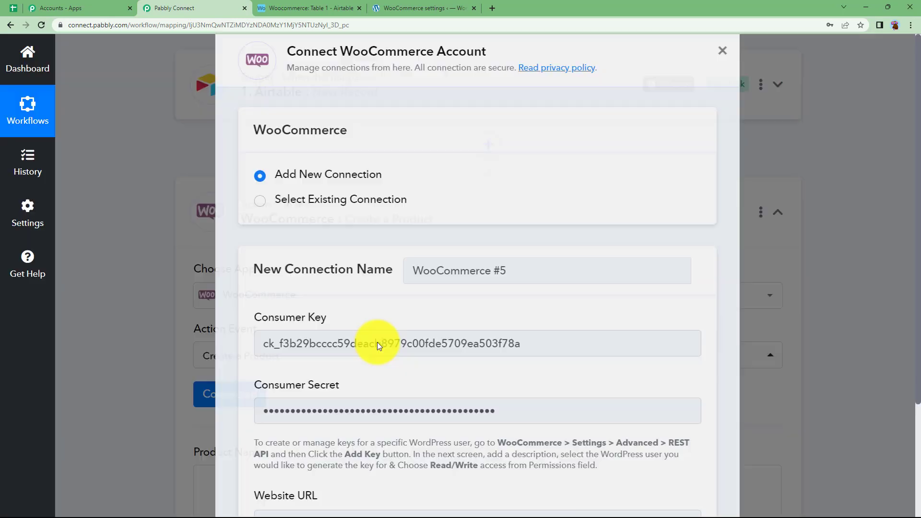
- Review the Create a Product action's fields from Product Name through SKU and prices to Short Description
scroll(160, 358, "down", 4)
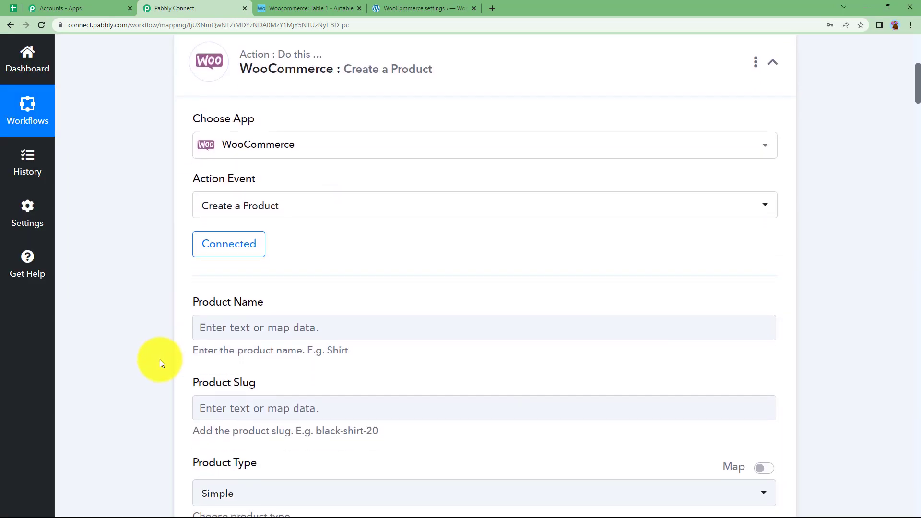
scroll(186, 350, "down", 3)
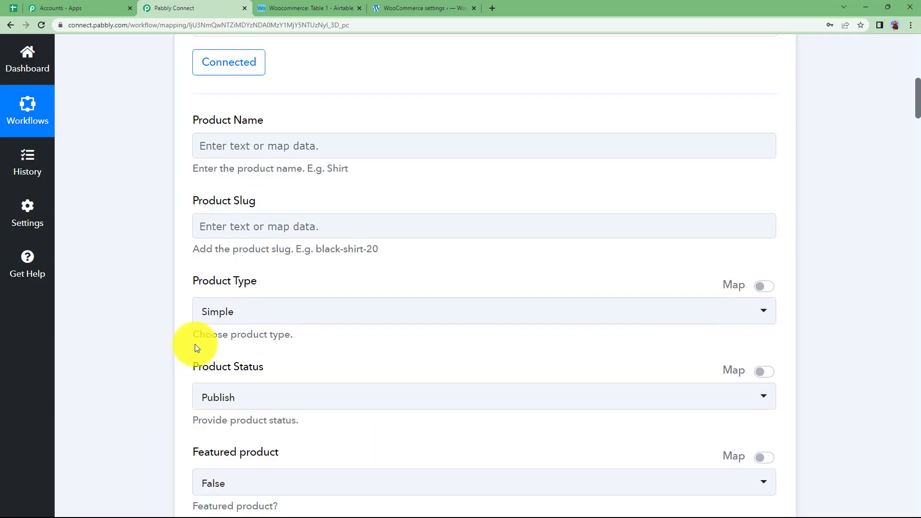
scroll(182, 398, "down", 4)
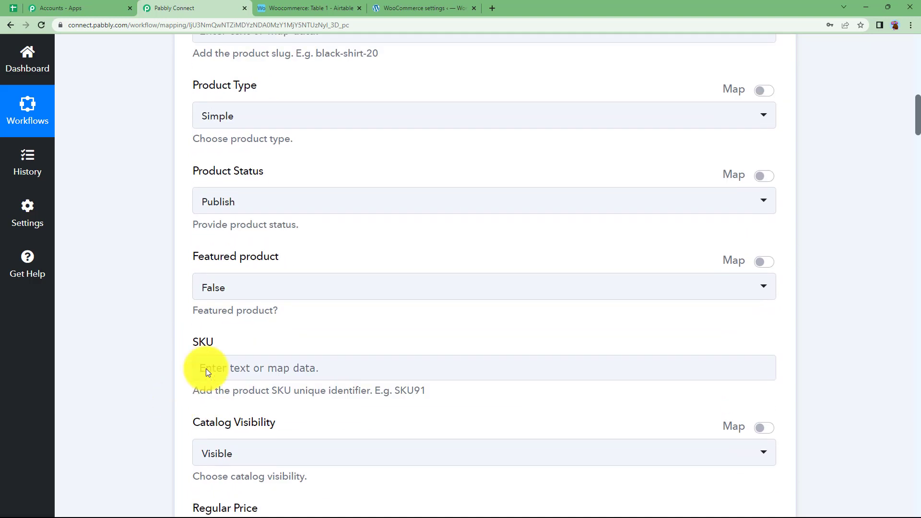
scroll(139, 382, "down", 7)
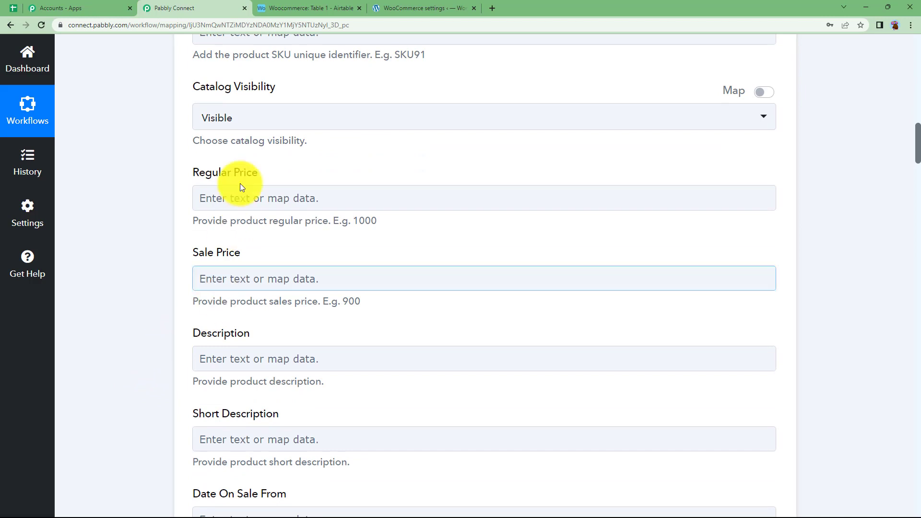
left_click(225, 445)
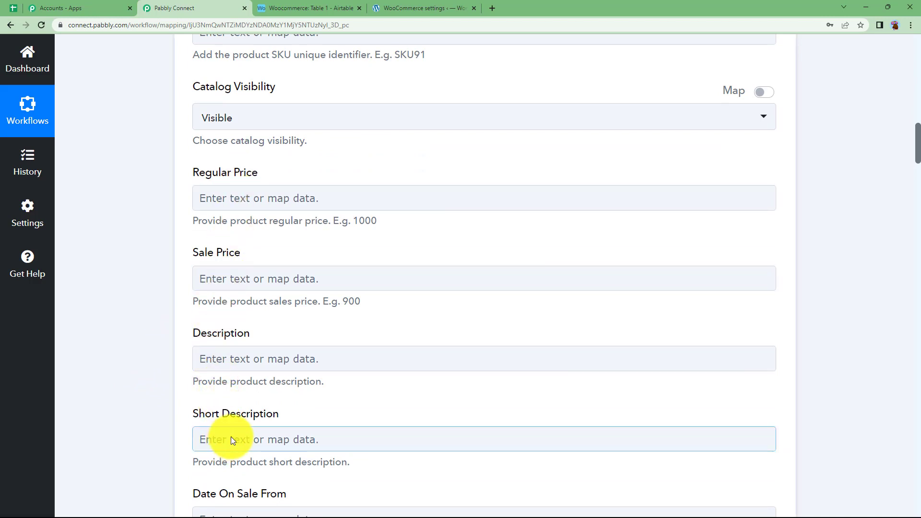
left_click(182, 211)
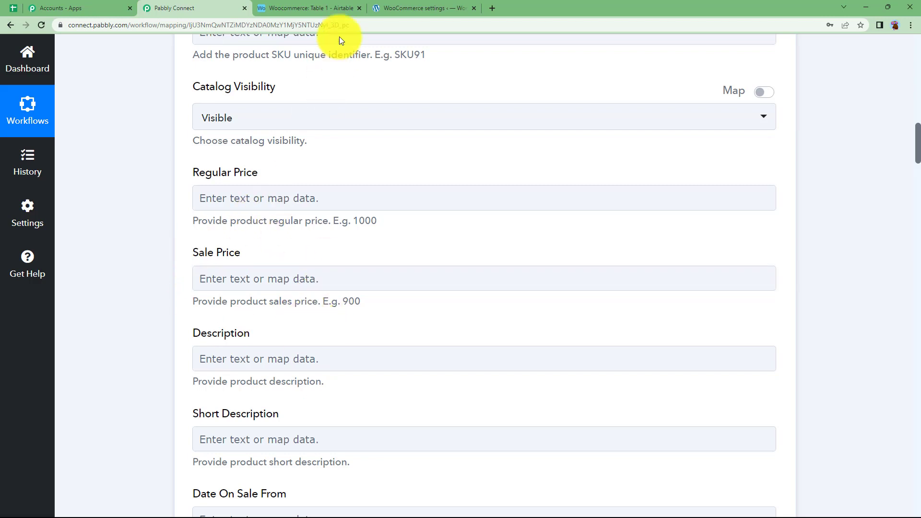
- Check the Airtable table's columns, and map the new record's Product Name value into the Product Name field of the WooCommerce action
left_click(321, 9)
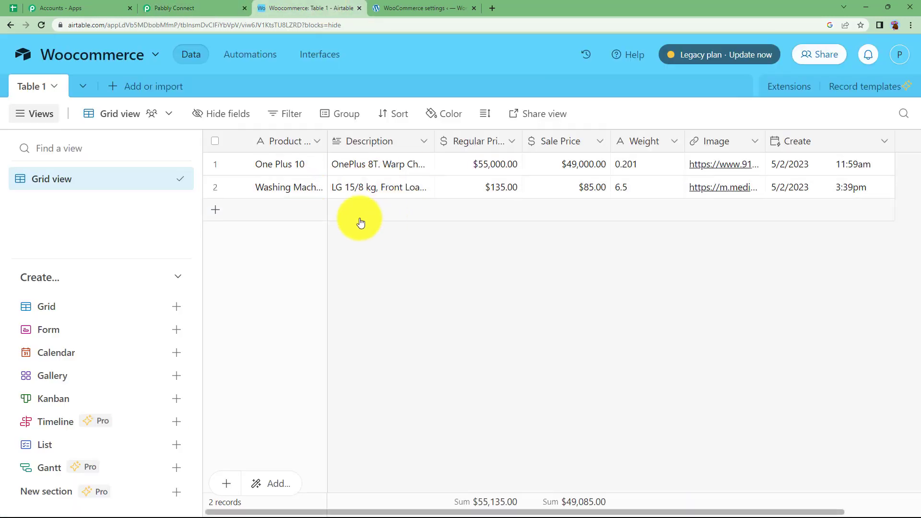
left_click(216, 5)
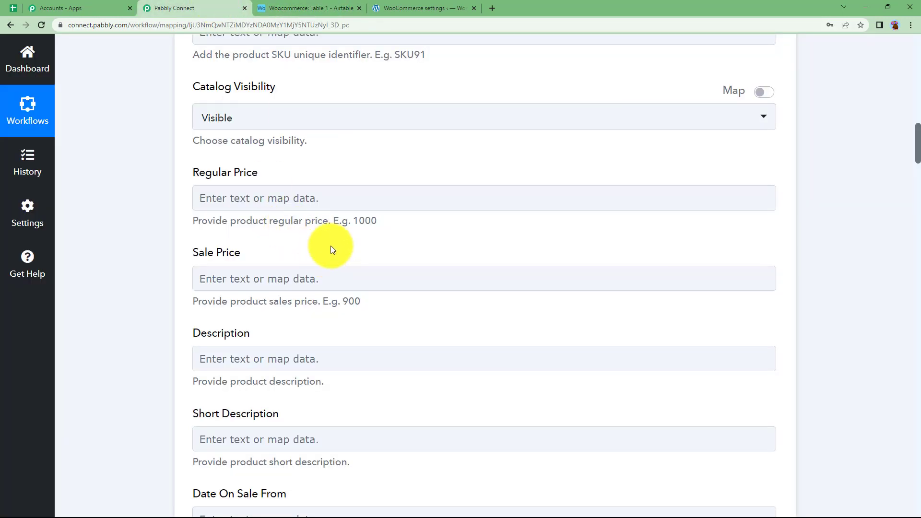
left_click(294, 287)
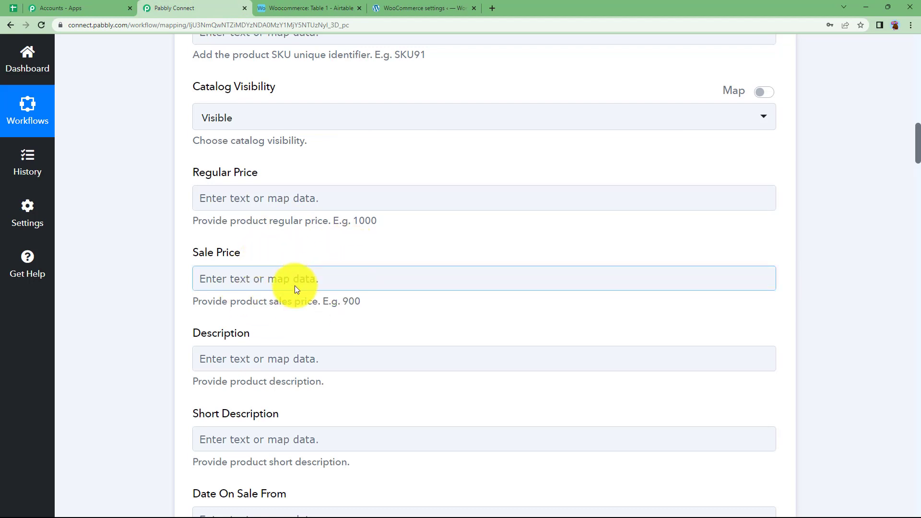
scroll(295, 289, "up", 13)
left_click(295, 288)
left_click(185, 288)
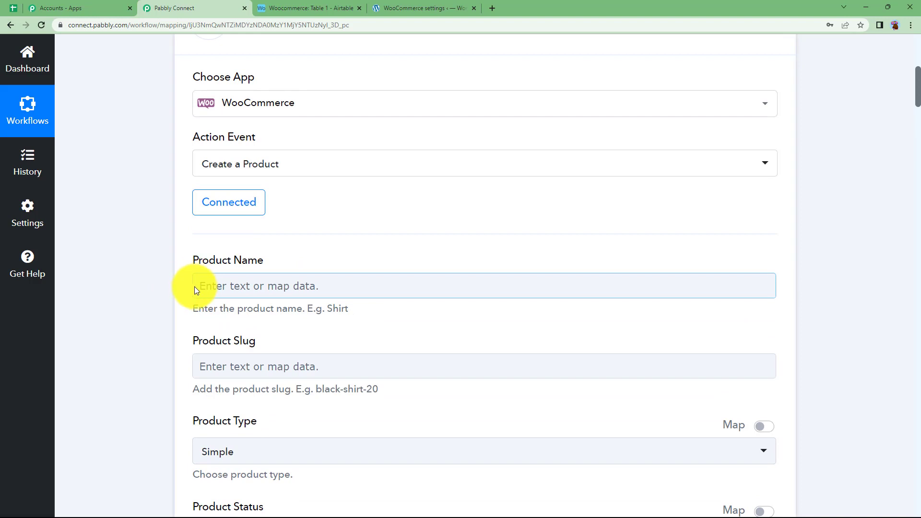
left_click(214, 288)
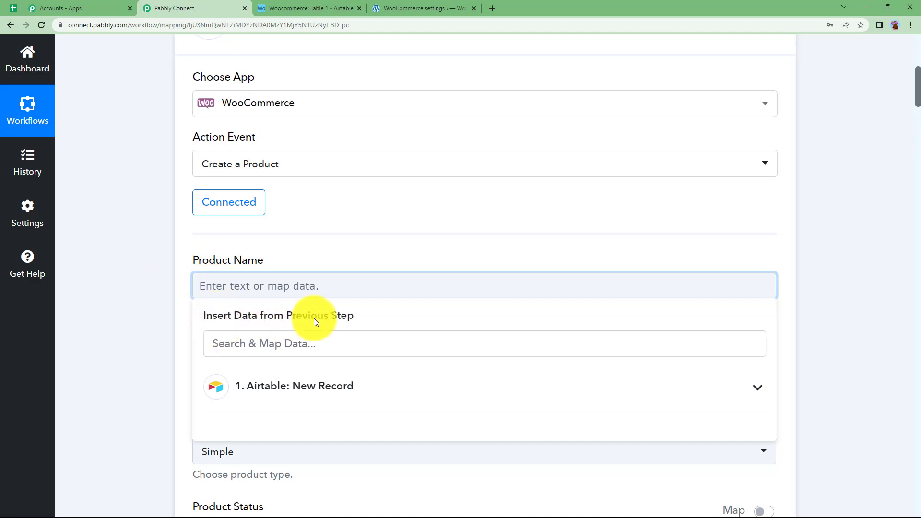
left_click(298, 387)
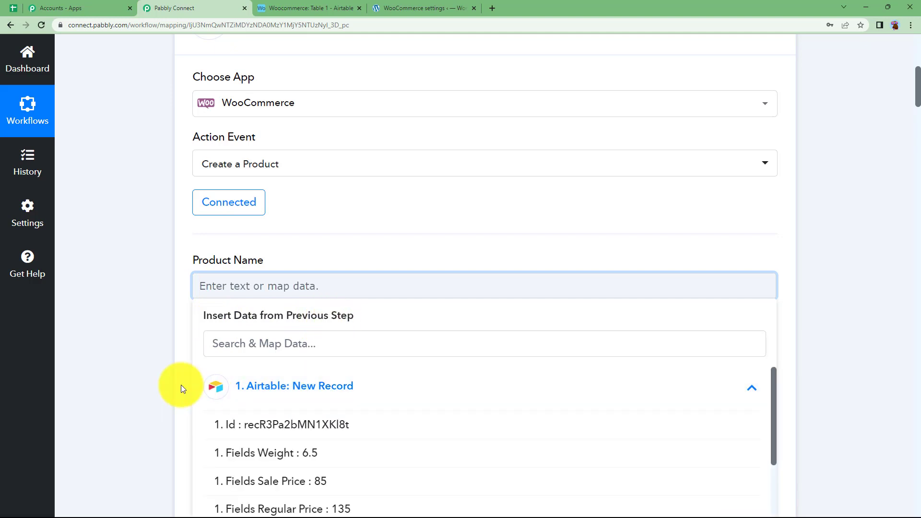
scroll(216, 365, "down", 3)
left_click(240, 243)
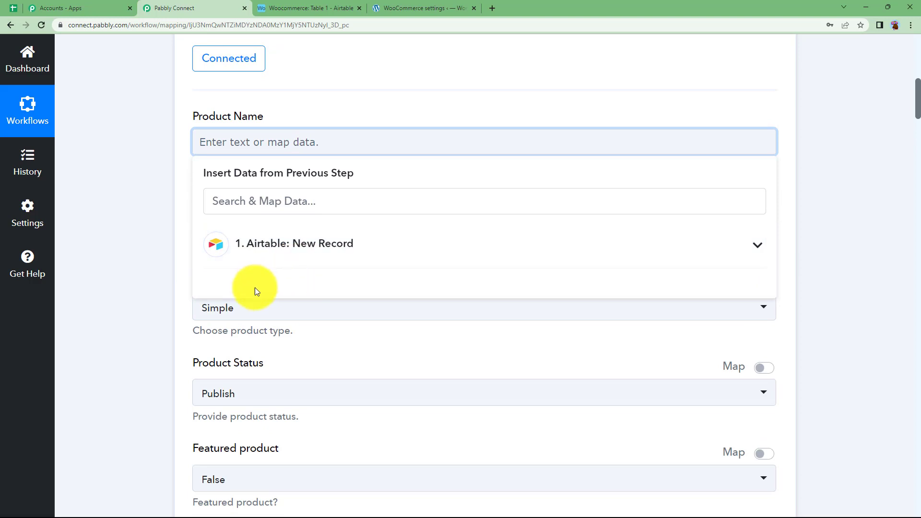
left_click(240, 254)
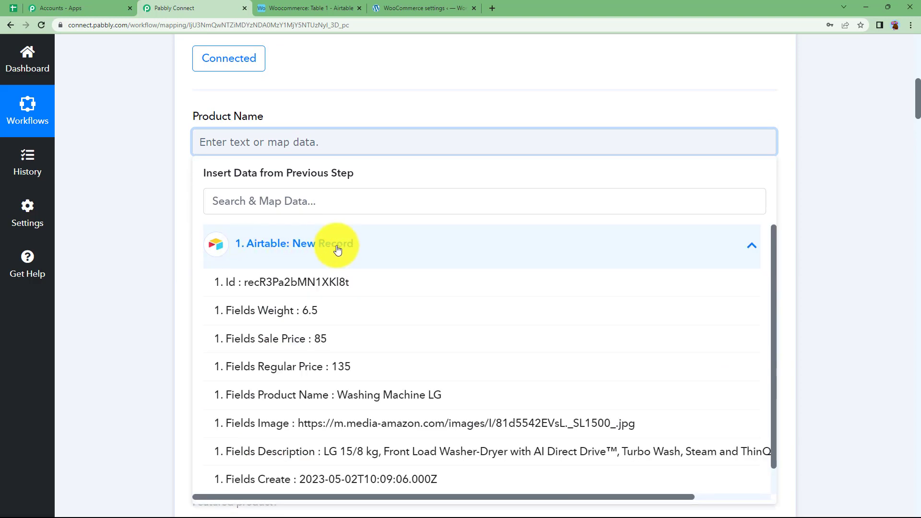
left_click(365, 404)
left_click(142, 283)
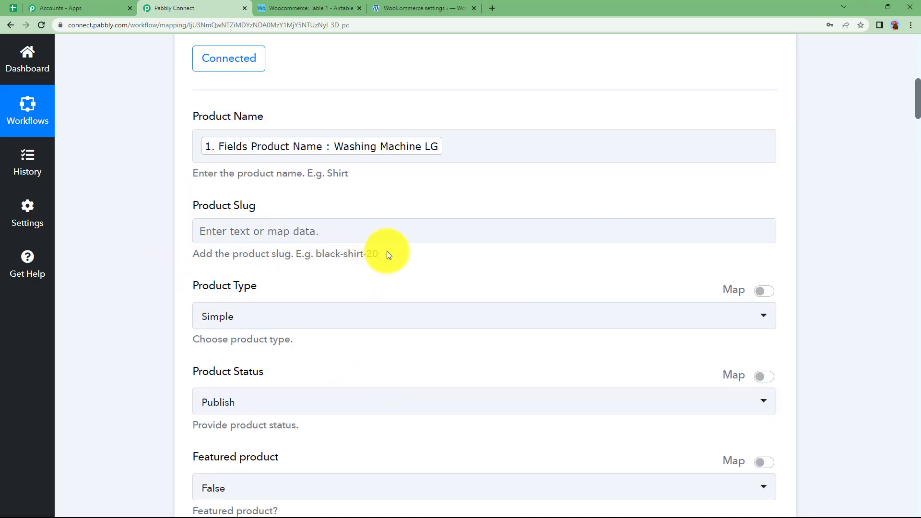
- Review the Product Slug, type, status and SKU fields and compare them with the columns of the Airtable table
left_click_drag(387, 252, 158, 263)
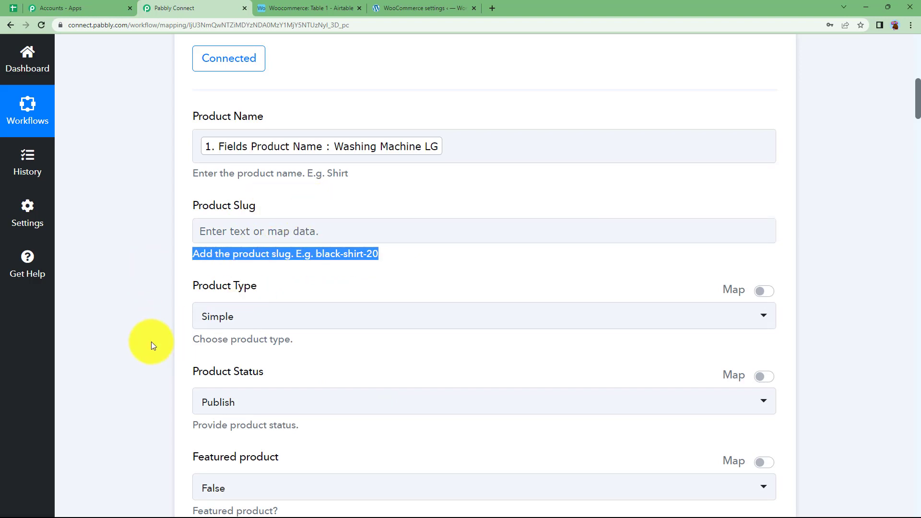
scroll(223, 195, "down", 2)
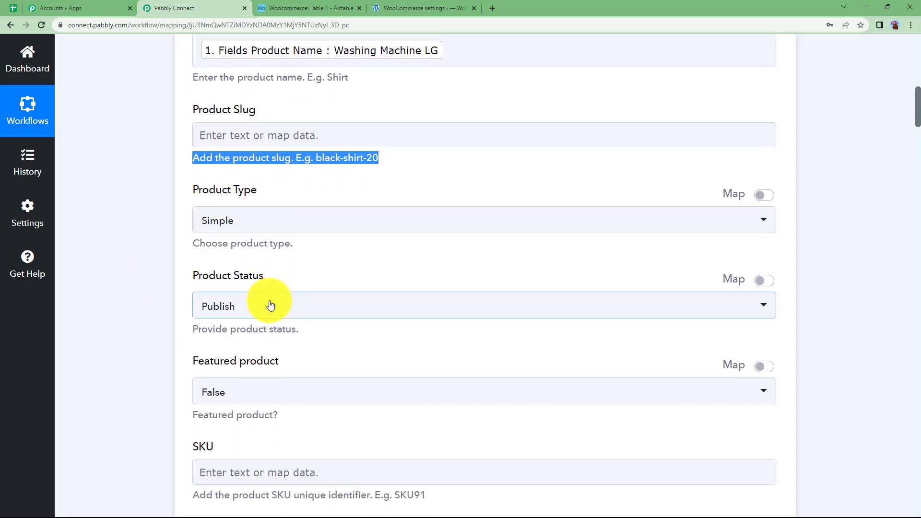
scroll(201, 226, "down", 5)
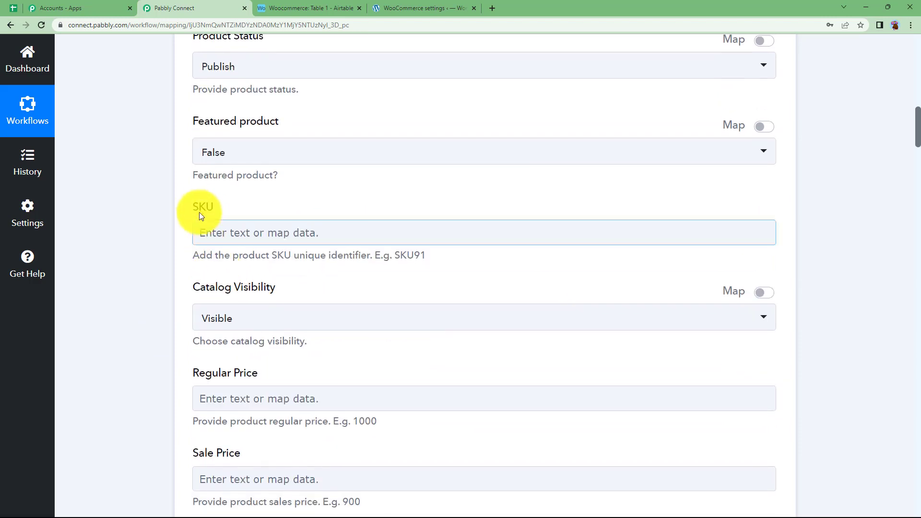
left_click(298, 238)
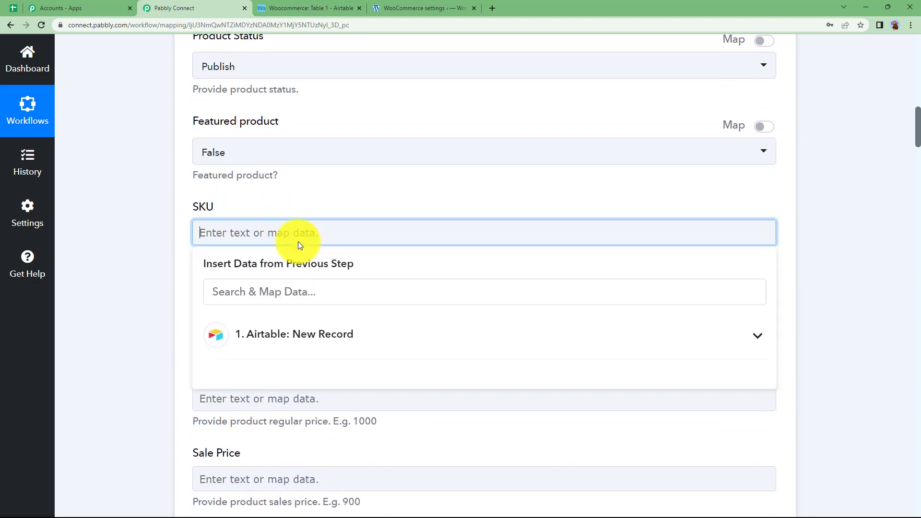
left_click(312, 218)
left_click(320, 6)
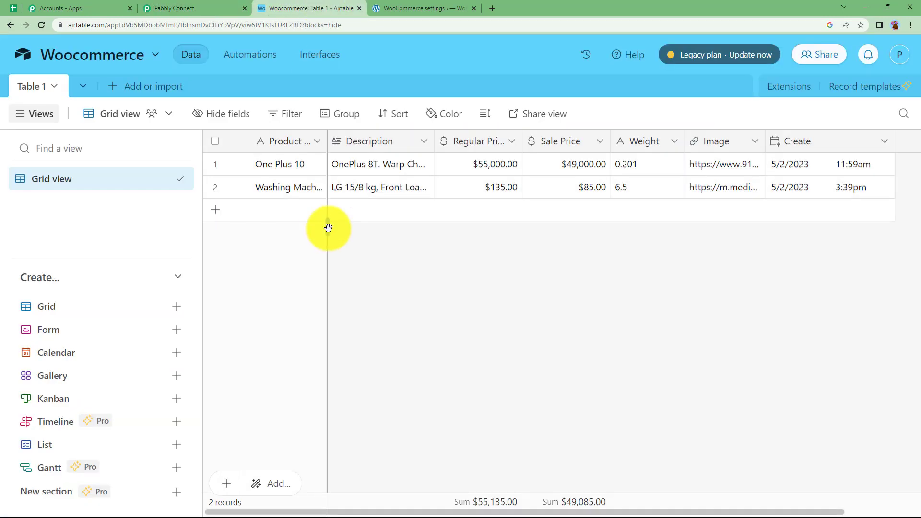
left_click(235, 7)
- Map the Airtable record's Regular Price and Sale Price values into the matching Regular Price and Sale Price fields
scroll(244, 302, "down", 4)
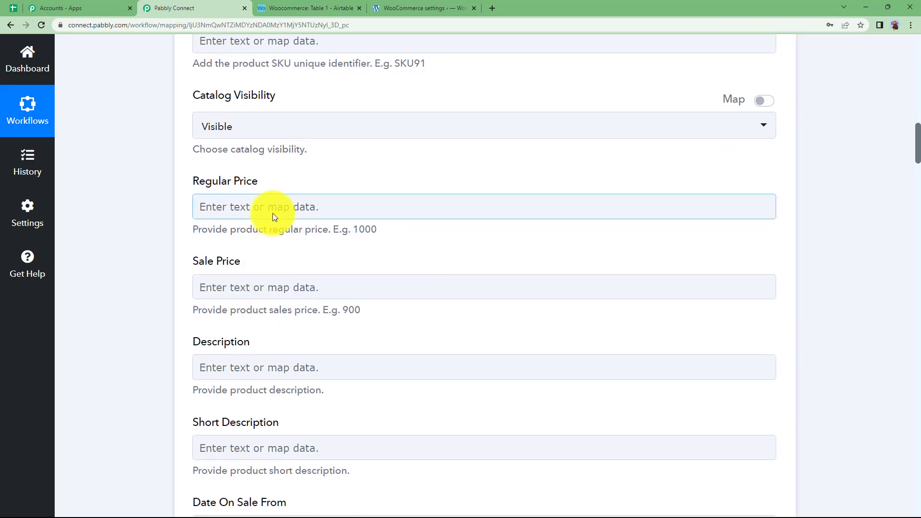
left_click(273, 214)
left_click(298, 307)
scroll(163, 395, "down", 2)
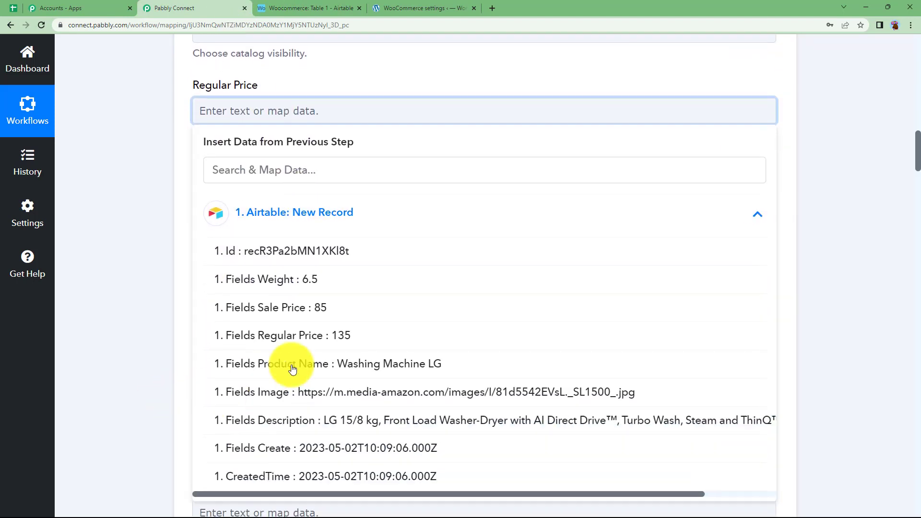
left_click(267, 336)
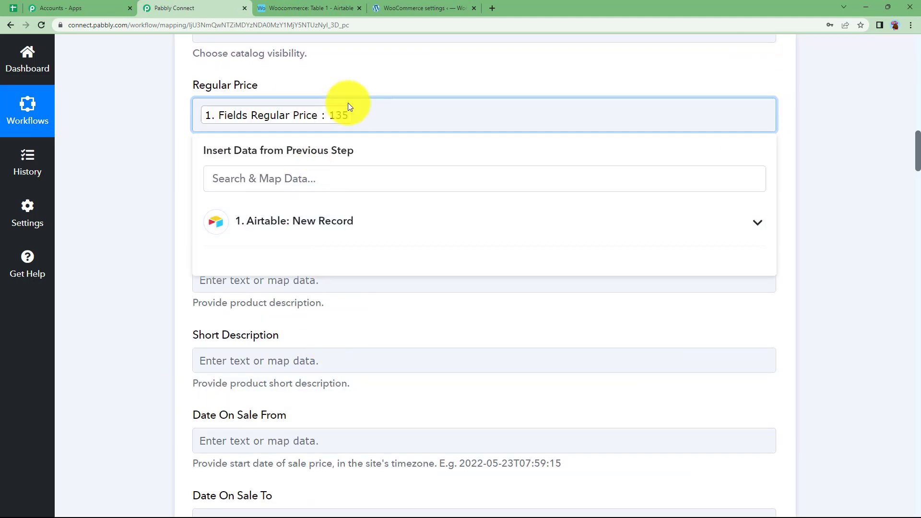
left_click(154, 201)
left_click(250, 199)
left_click(291, 301)
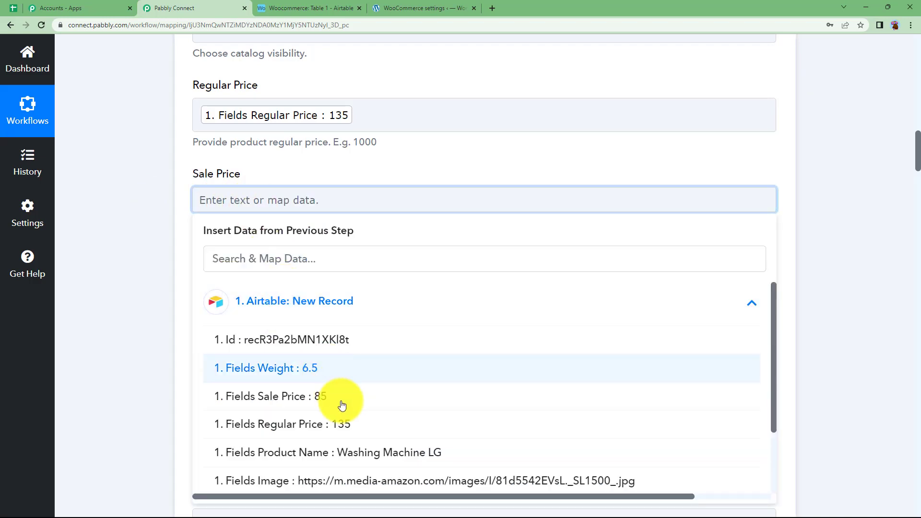
left_click(342, 396)
left_click(155, 294)
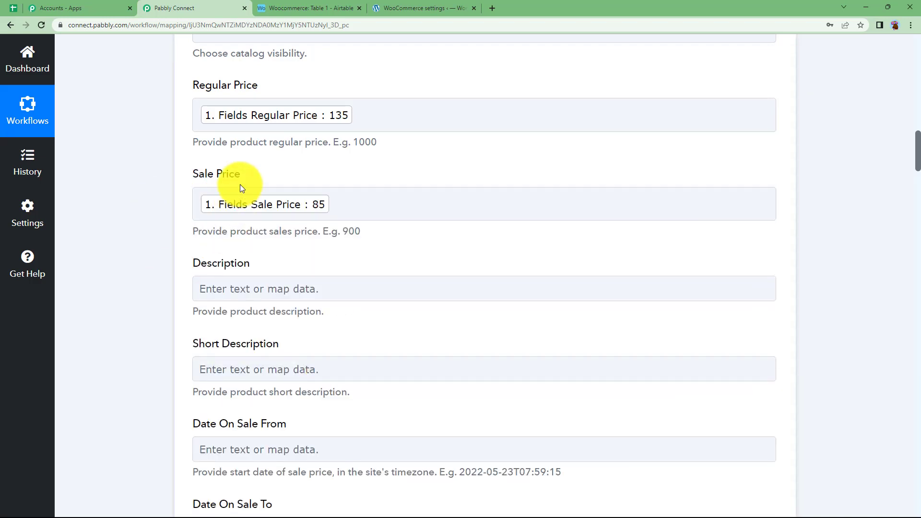
- Map the Airtable record's Description value into the product's Description field
left_click(266, 288)
scroll(158, 316, "down", 2)
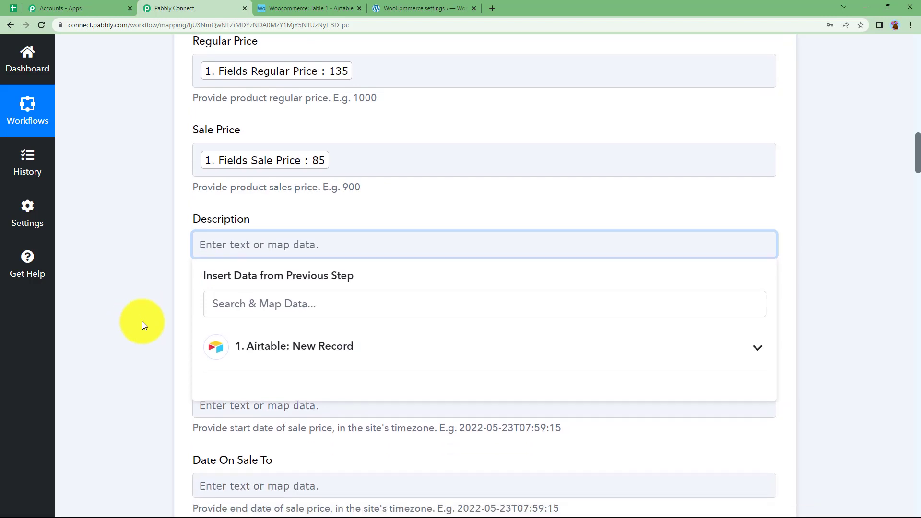
left_click(261, 294)
scroll(215, 335, "down", 3)
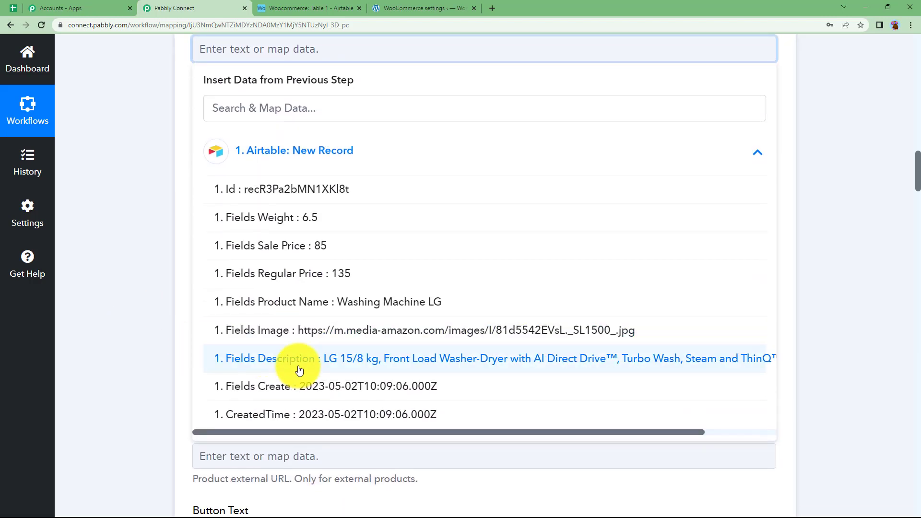
left_click(355, 365)
left_click(335, 270)
scroll(316, 122, "up", 2)
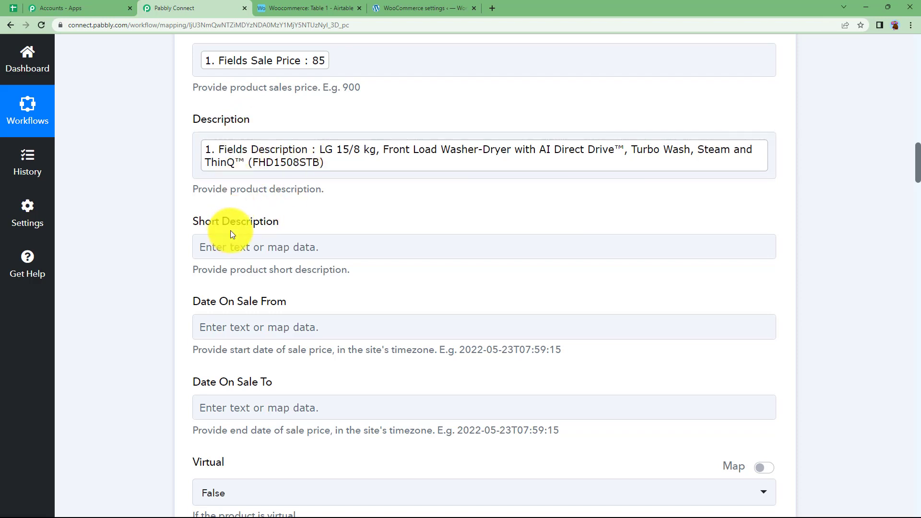
- Compare the action's fields from Date On Sale From through the stock settings with the Airtable table's columns
scroll(178, 259, "down", 4)
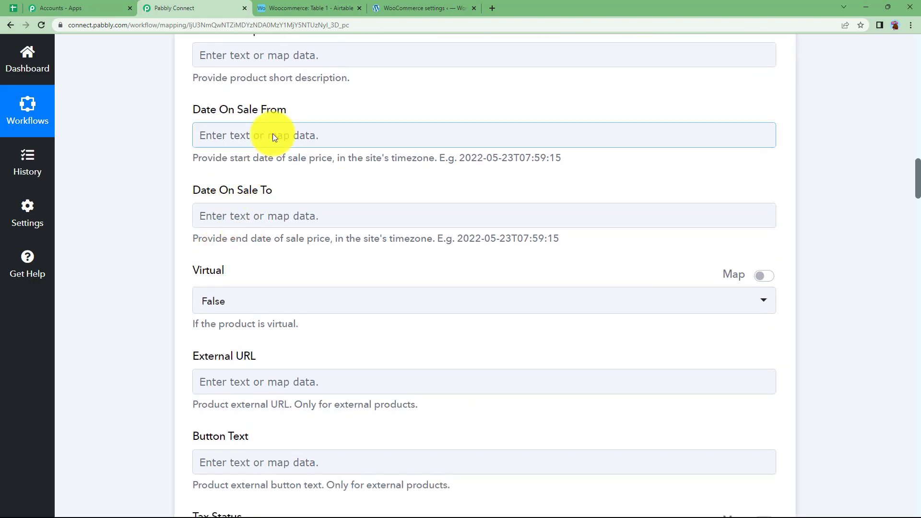
left_click(310, 8)
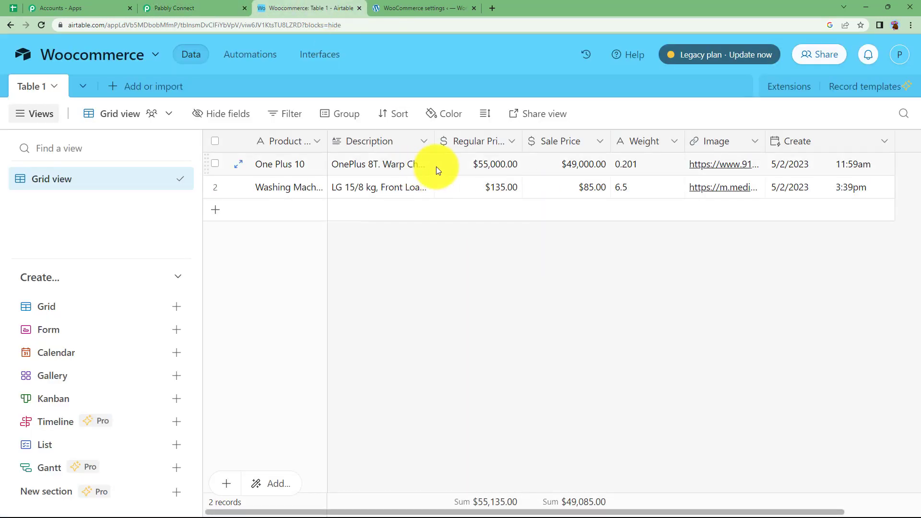
left_click(240, 2)
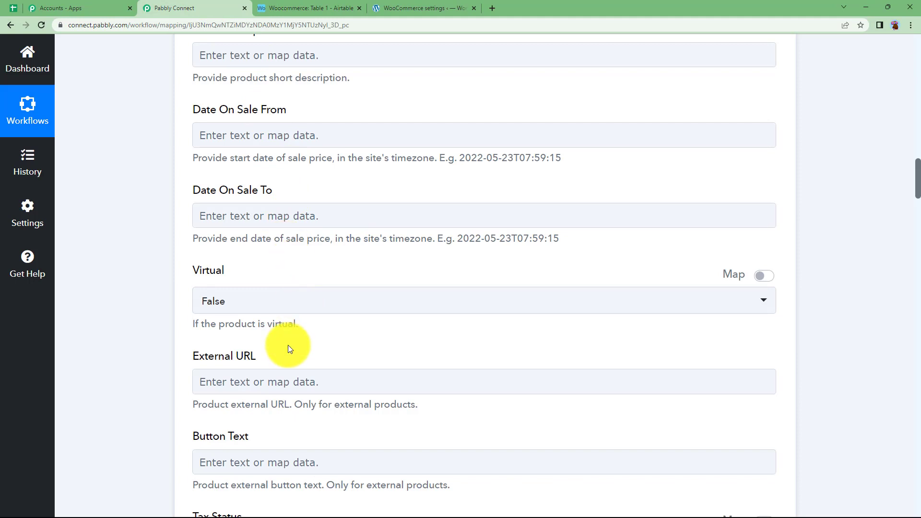
scroll(288, 345, "down", 4)
scroll(288, 345, "down", 3)
left_click(298, 8)
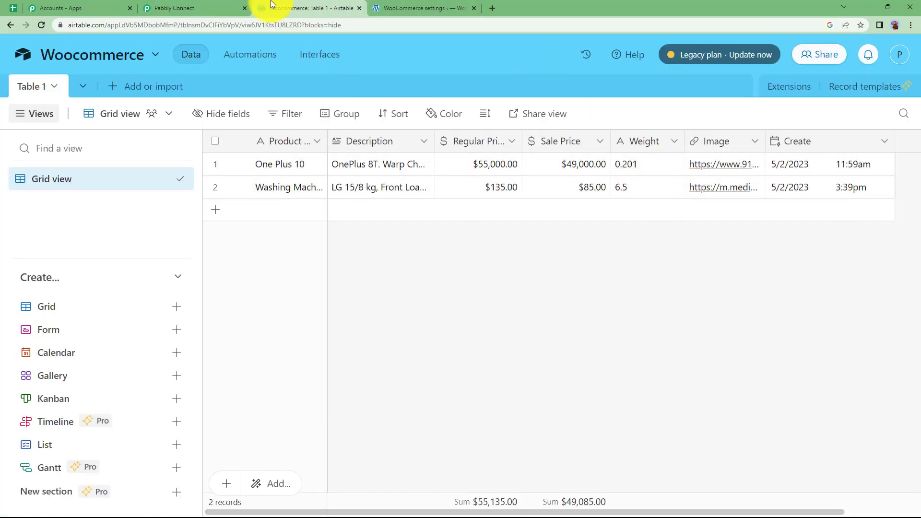
left_click(223, 3)
scroll(268, 336, "down", 3)
scroll(267, 338, "down", 7)
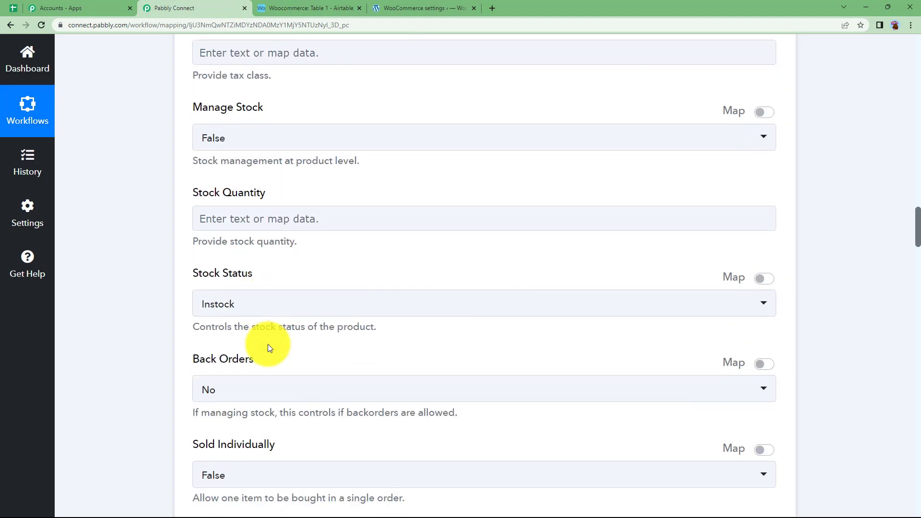
- Check the unit expected for the product's Weight field and map the Airtable record's Weight value into it
left_click(263, 325)
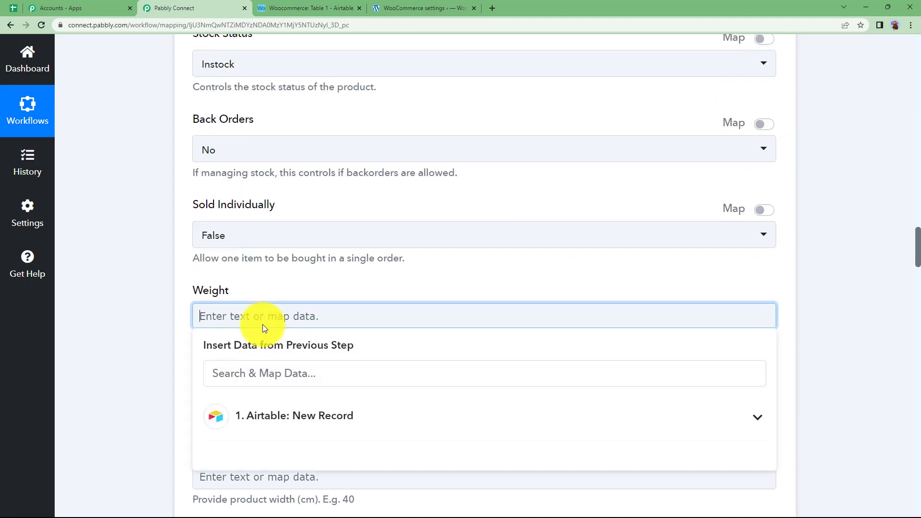
left_click(182, 339)
left_click_drag(194, 340, 318, 334)
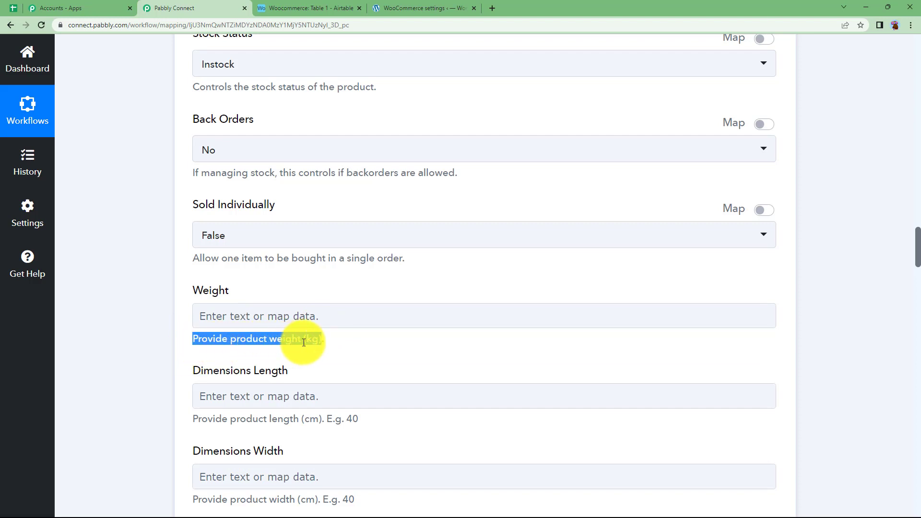
left_click(304, 316)
left_click(324, 417)
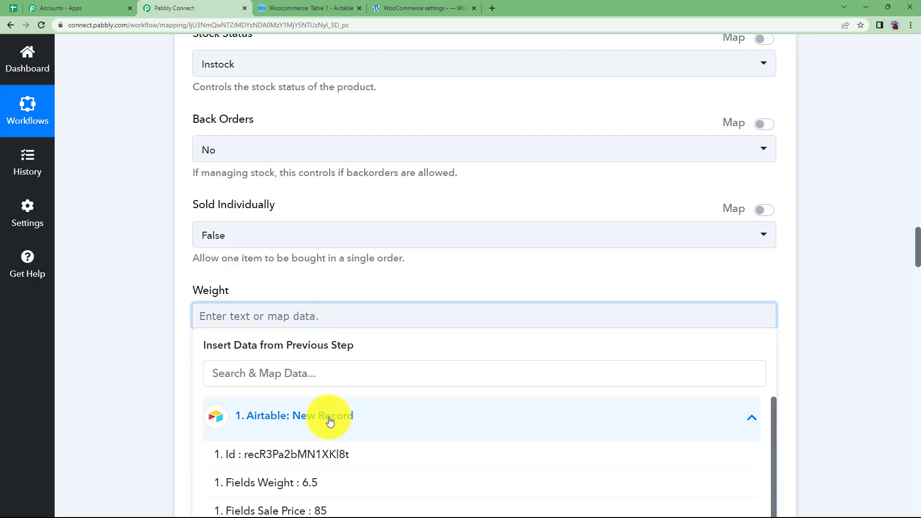
scroll(326, 403, "down", 2)
scroll(312, 441, "up", 2)
left_click(325, 432)
left_click(208, 329)
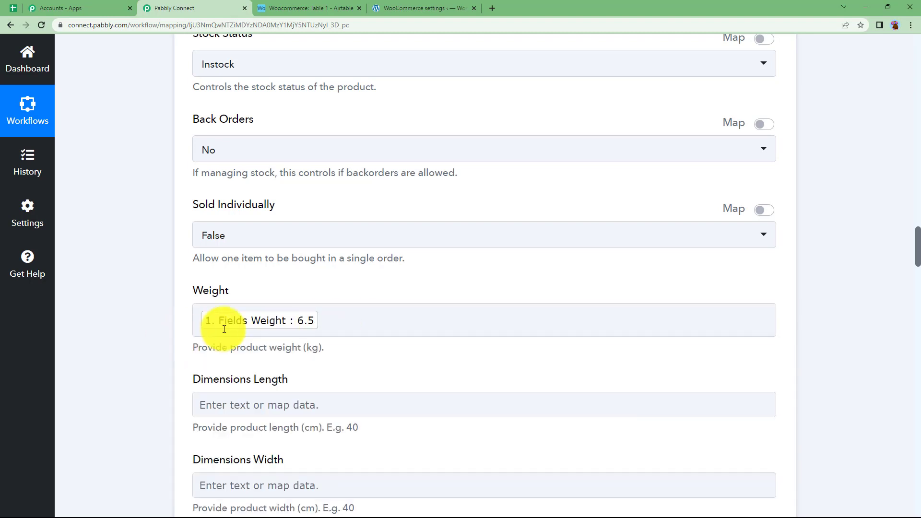
left_click_drag(318, 348, 304, 350)
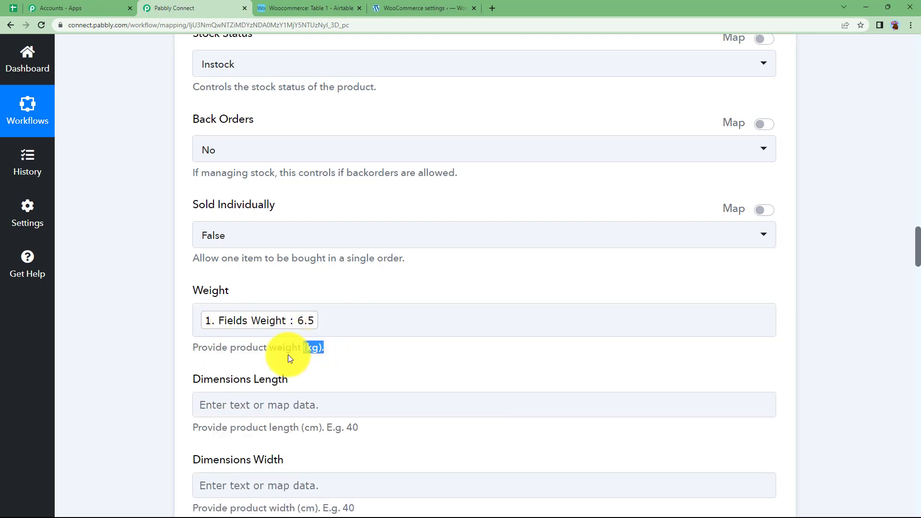
left_click(148, 370)
- Map the Airtable record's Image value into the Line Item - Image URL field
scroll(149, 370, "down", 2)
scroll(272, 393, "down", 9)
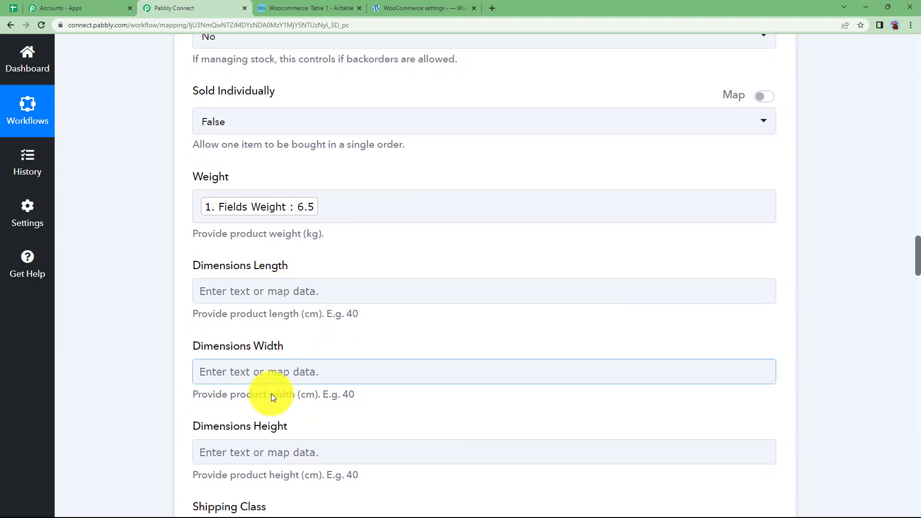
scroll(271, 393, "down", 15)
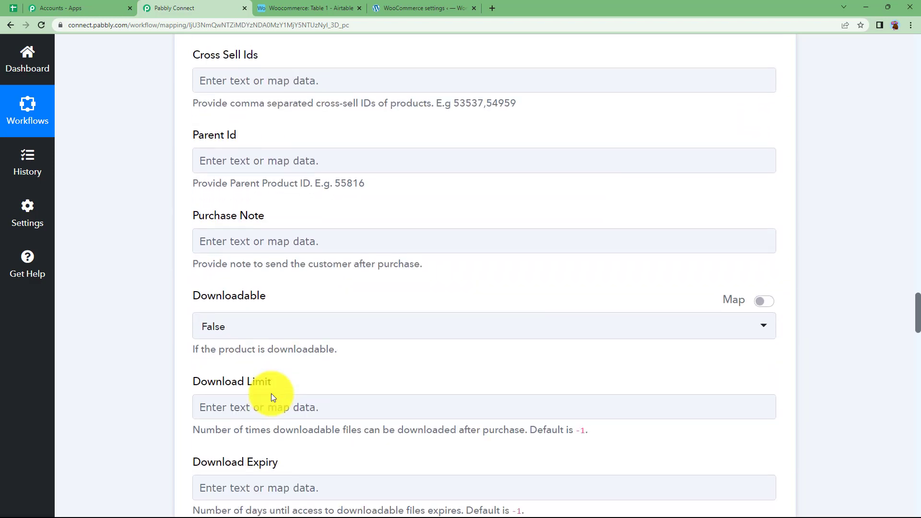
scroll(271, 393, "down", 10)
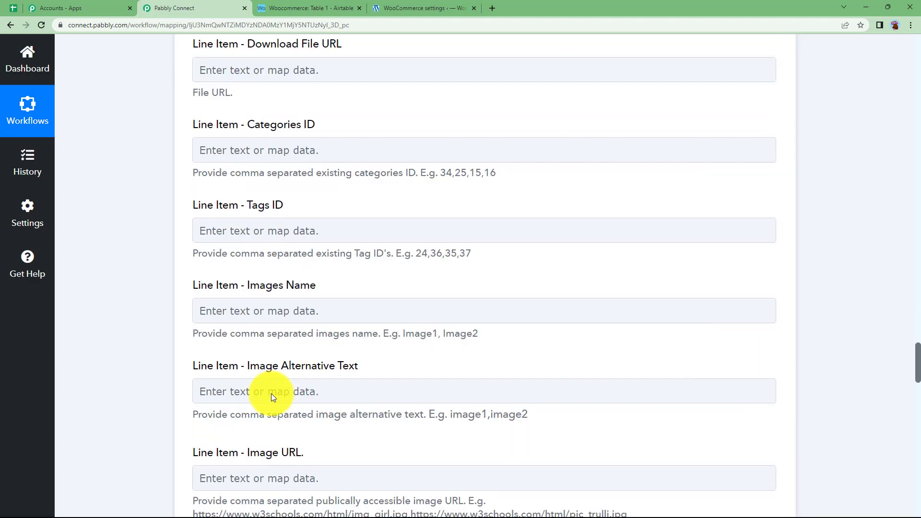
scroll(223, 215, "up", 2)
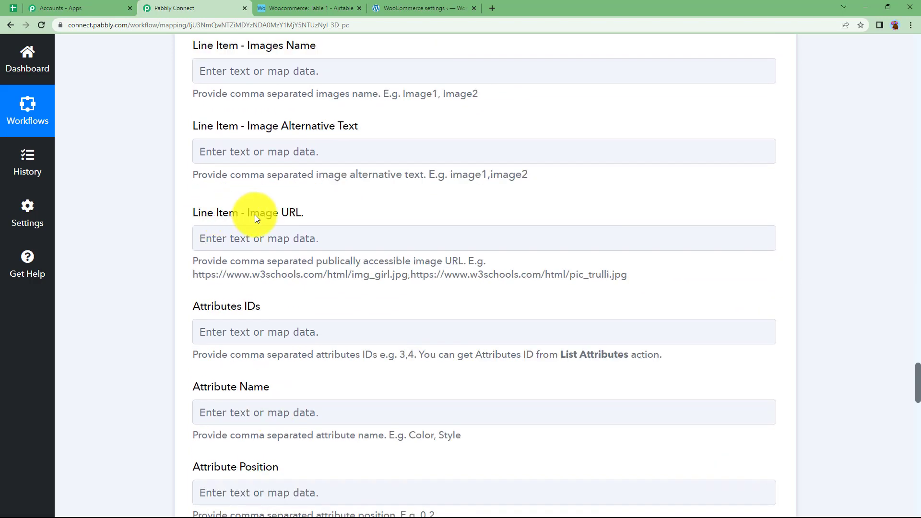
left_click_drag(208, 212, 186, 211)
left_click(323, 210)
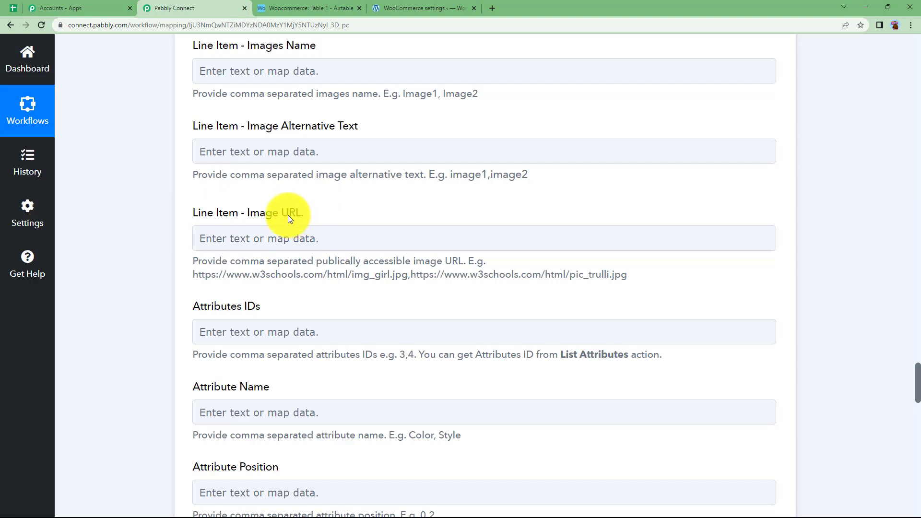
left_click(302, 234)
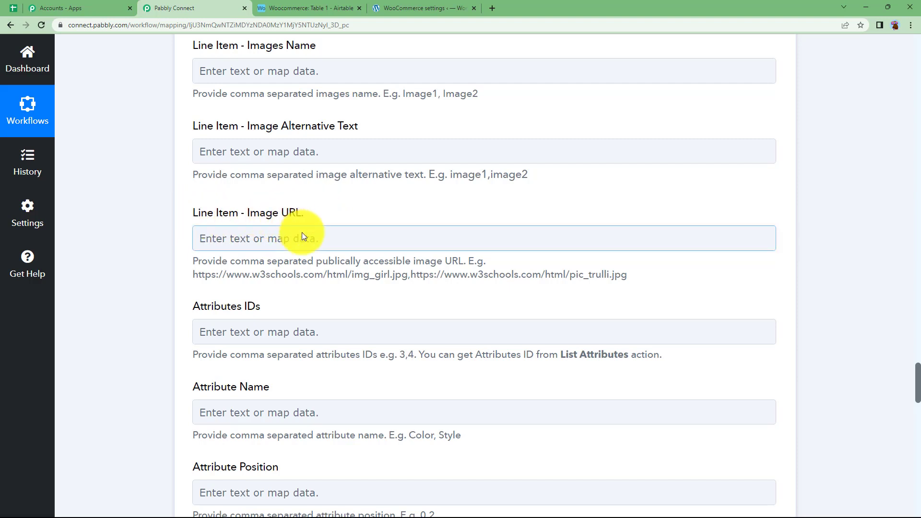
left_click(243, 342)
scroll(243, 479, "down", 3)
left_click(292, 424)
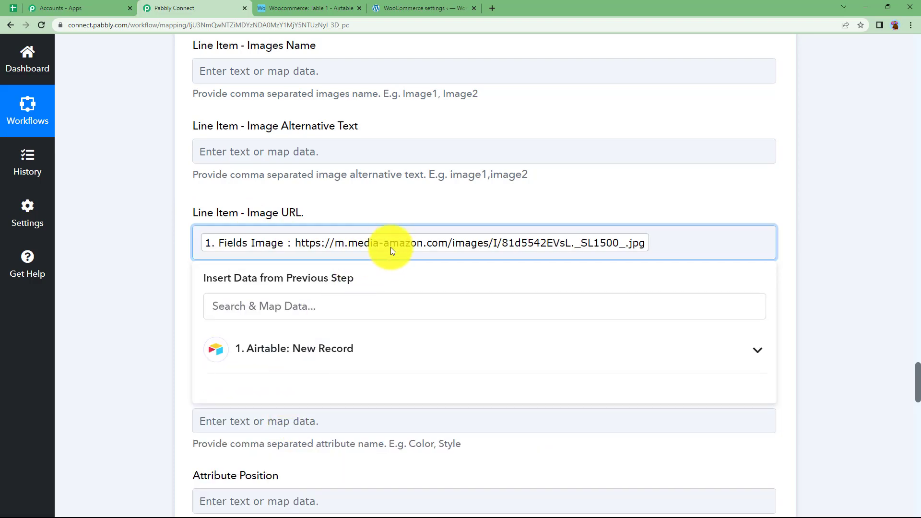
- Save the Create a Product action and send a test request to WooCommerce
scroll(146, 310, "down", 11)
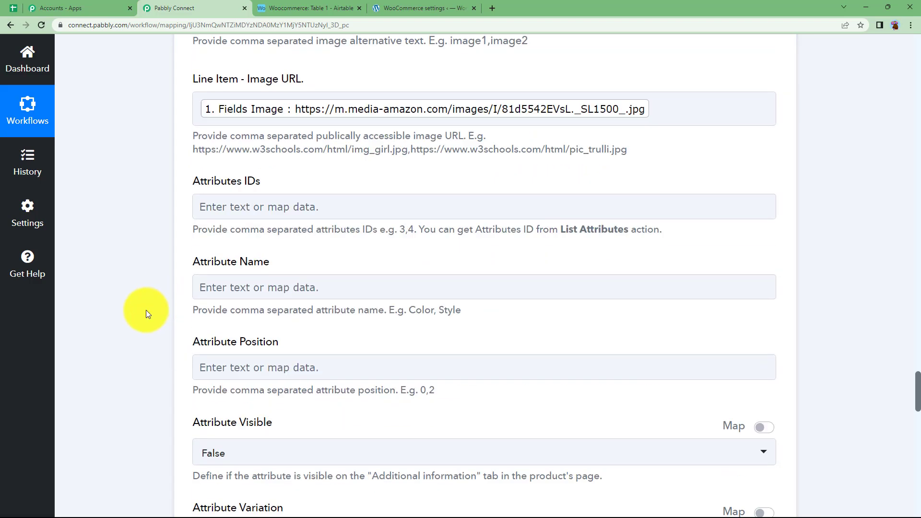
scroll(145, 310, "down", 14)
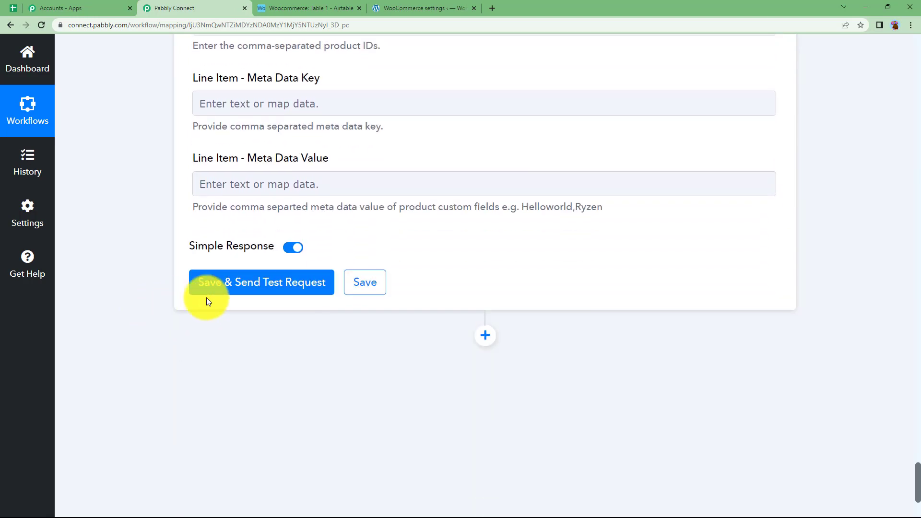
left_click(235, 290)
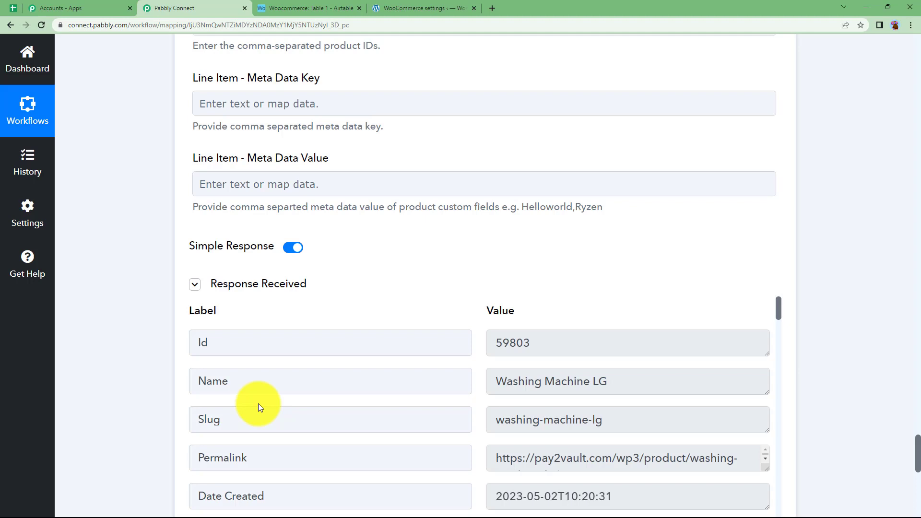
- Examine the product ID, name, dates and prices in the test response and review the action's fields back up to Product Name
left_click_drag(549, 345, 451, 343)
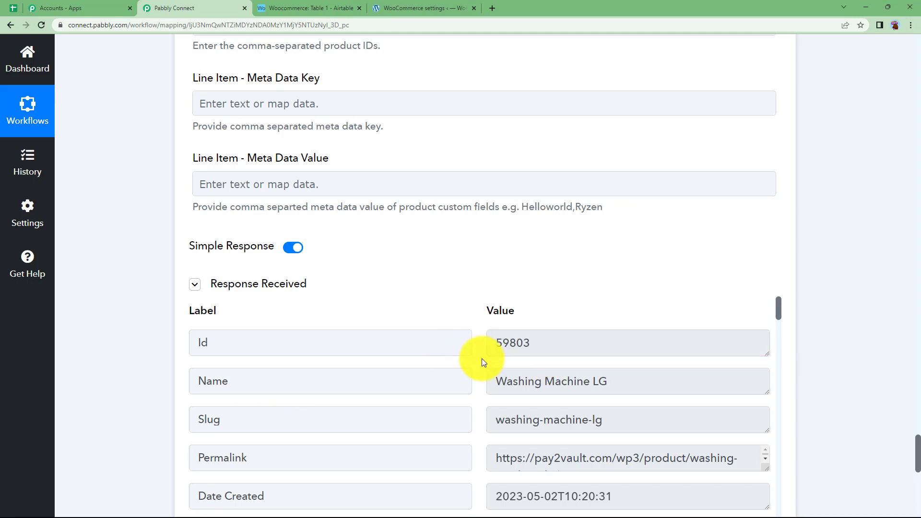
left_click(482, 358)
scroll(481, 358, "down", 5)
scroll(480, 360, "up", 3)
scroll(480, 362, "down", 6)
scroll(479, 363, "down", 10)
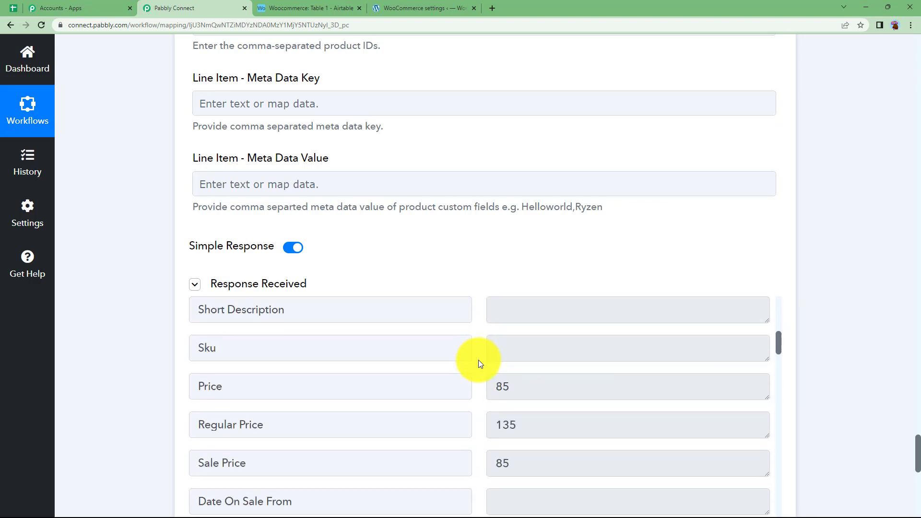
scroll(478, 360, "up", 10)
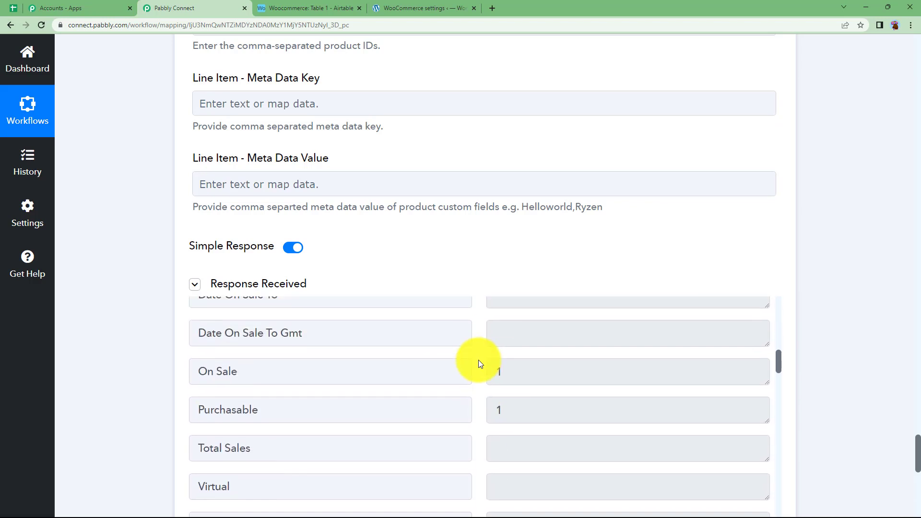
scroll(478, 360, "up", 8)
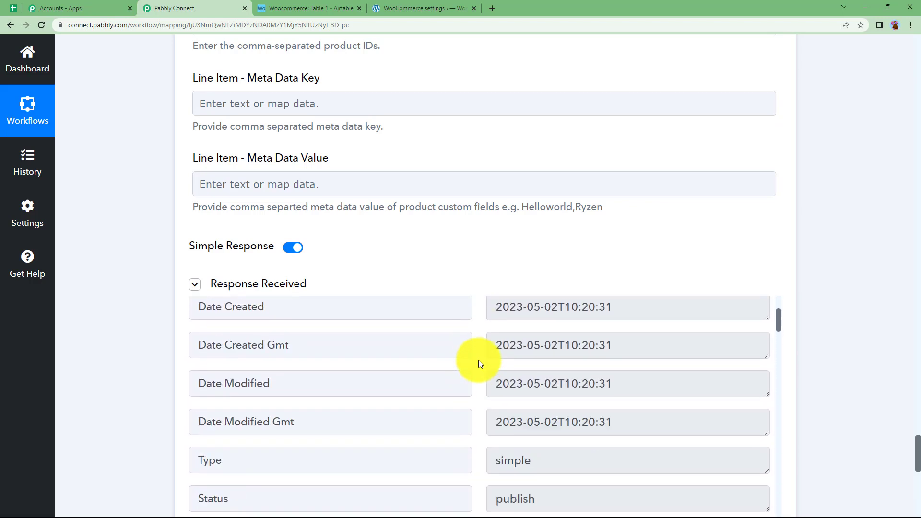
scroll(337, 321, "up", 20)
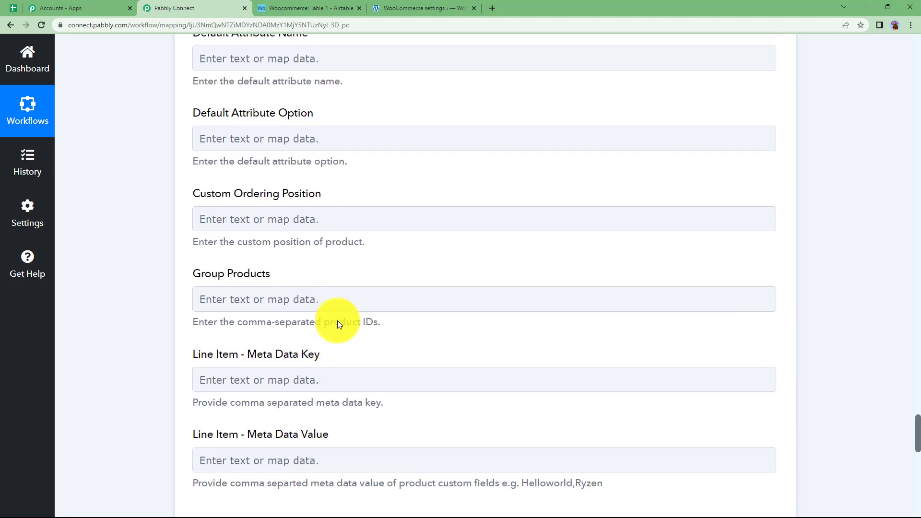
scroll(338, 320, "up", 20)
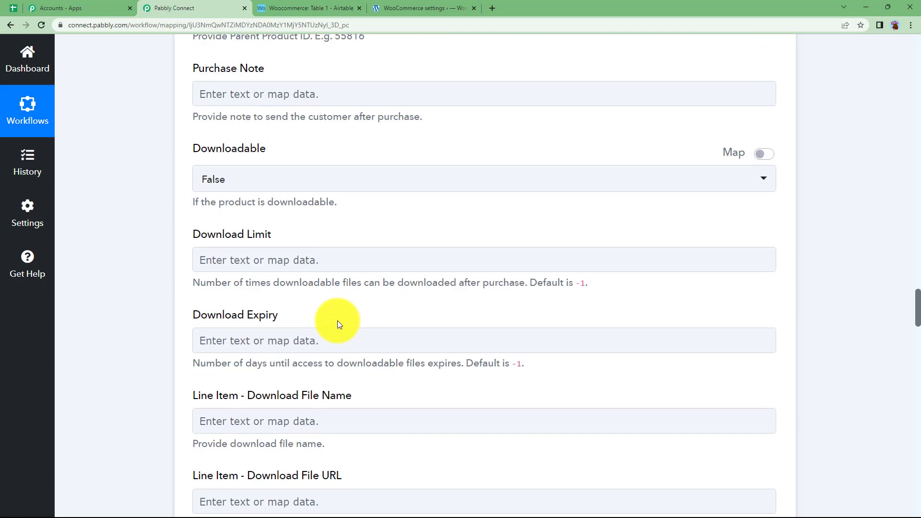
scroll(338, 323, "up", 20)
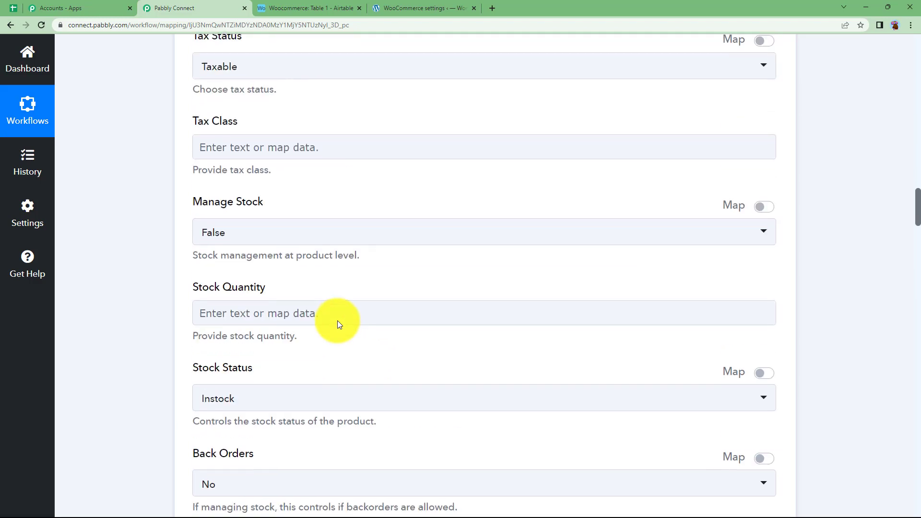
scroll(338, 321, "up", 15)
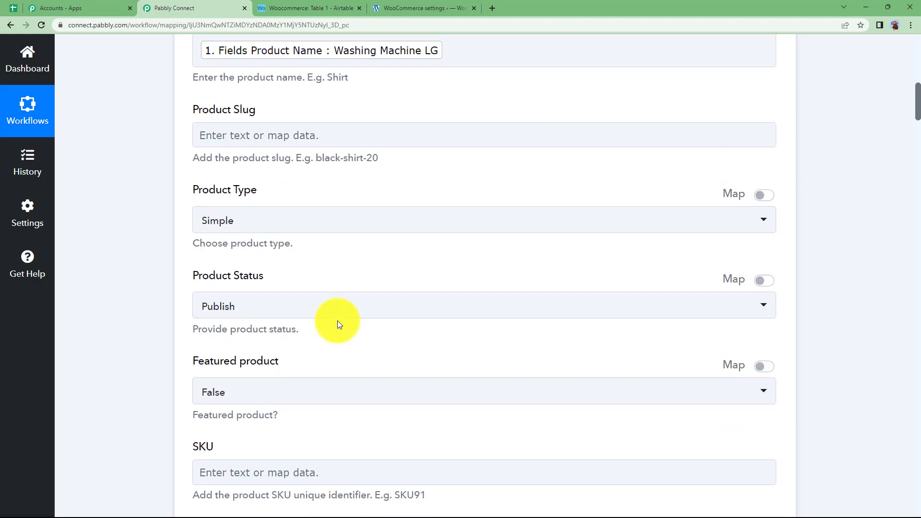
- Inspect the Washing Machine LG product's store page, reached from the WordPress product list, and return to the Pabbly Connect workflow
left_click(392, 6)
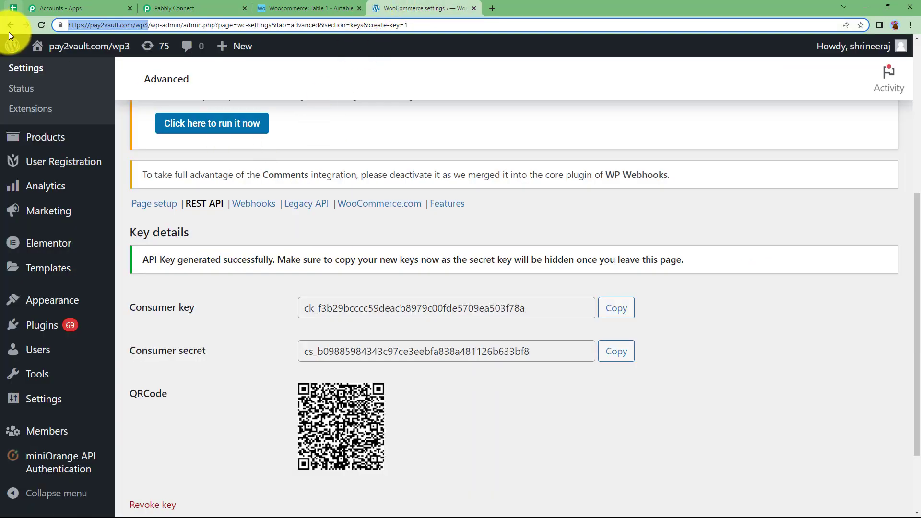
scroll(78, 242, "up", 3)
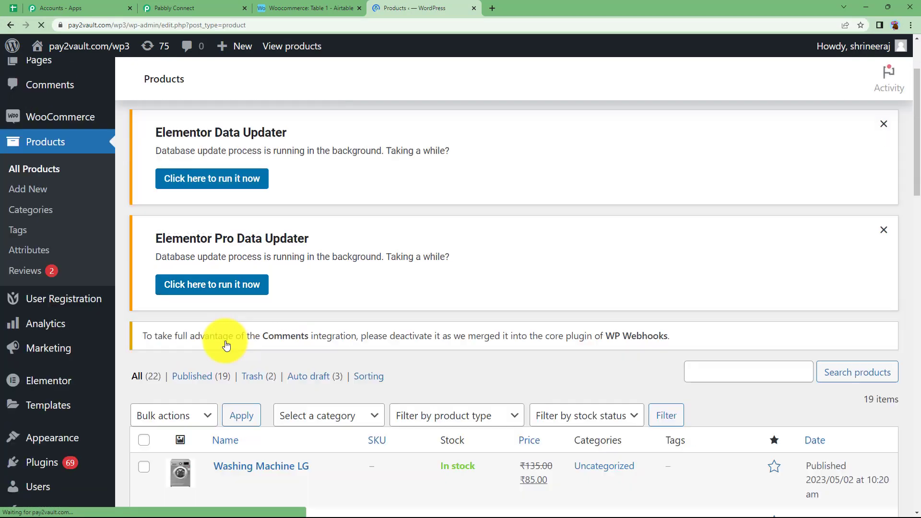
scroll(225, 343, "down", 3)
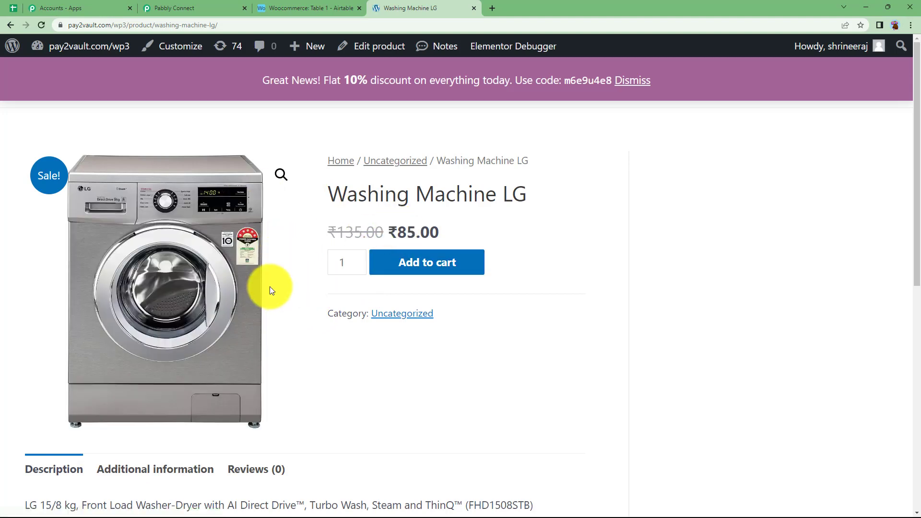
scroll(269, 286, "down", 5)
scroll(269, 287, "down", 2)
scroll(269, 287, "up", 10)
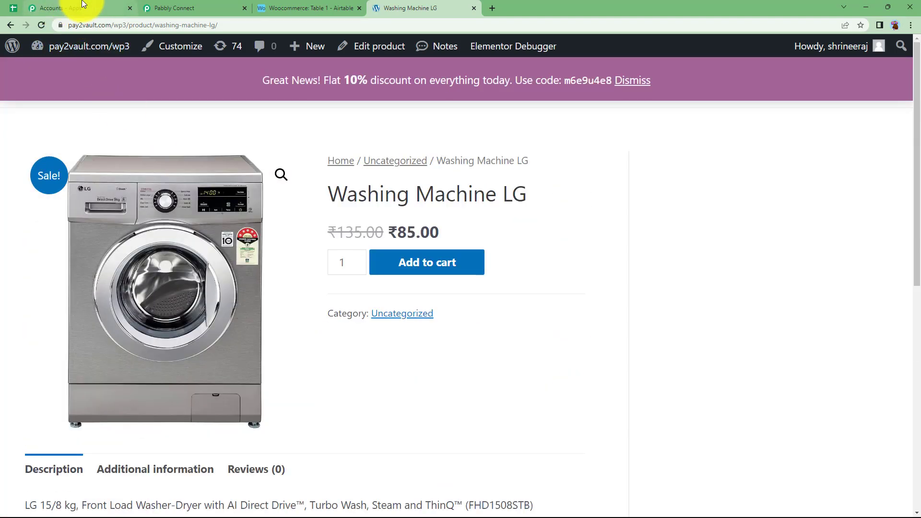
left_click(186, 6)
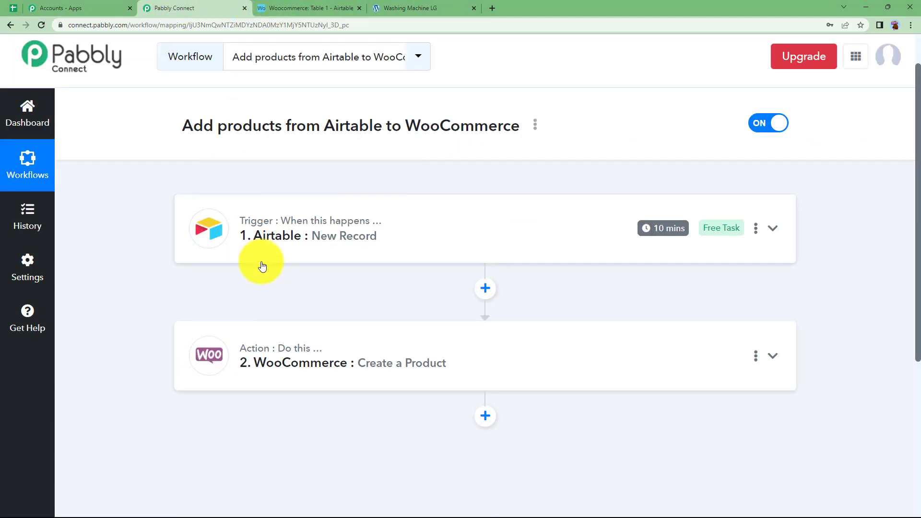